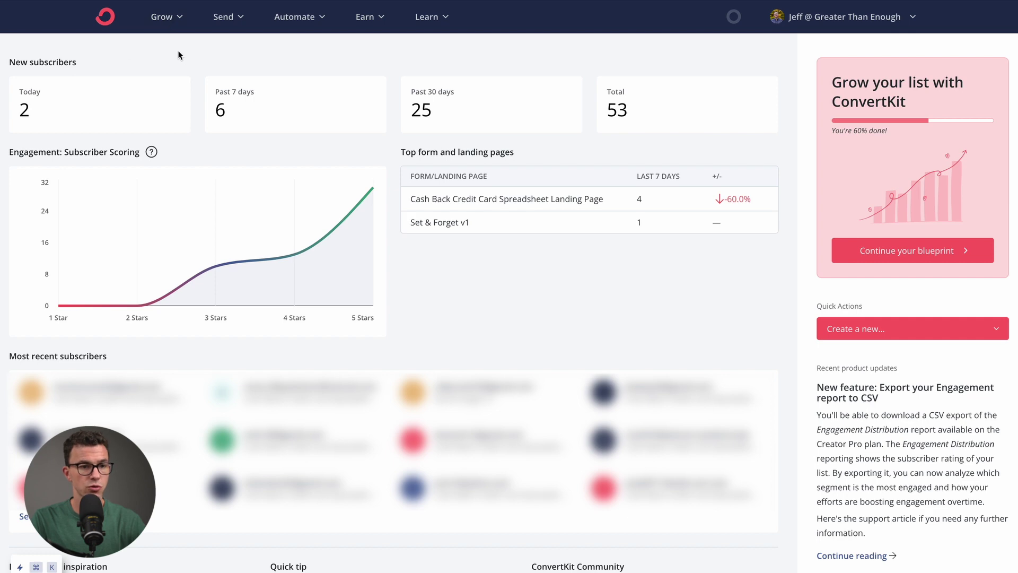
# Step: From Grow > Landing Pages & Forms, create a new landing page based on the Archer template
pyautogui.click(167, 16)
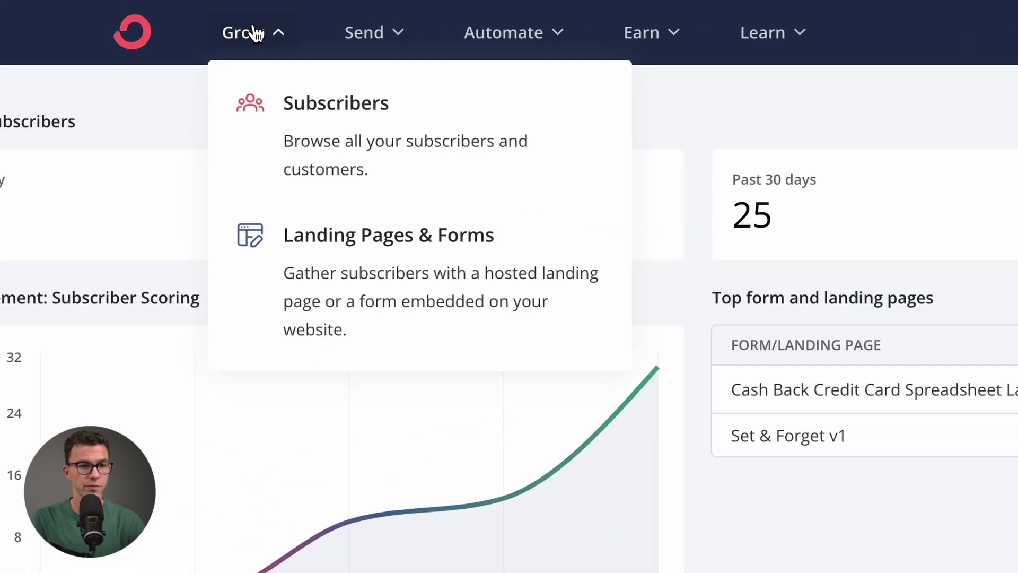
pyautogui.click(403, 270)
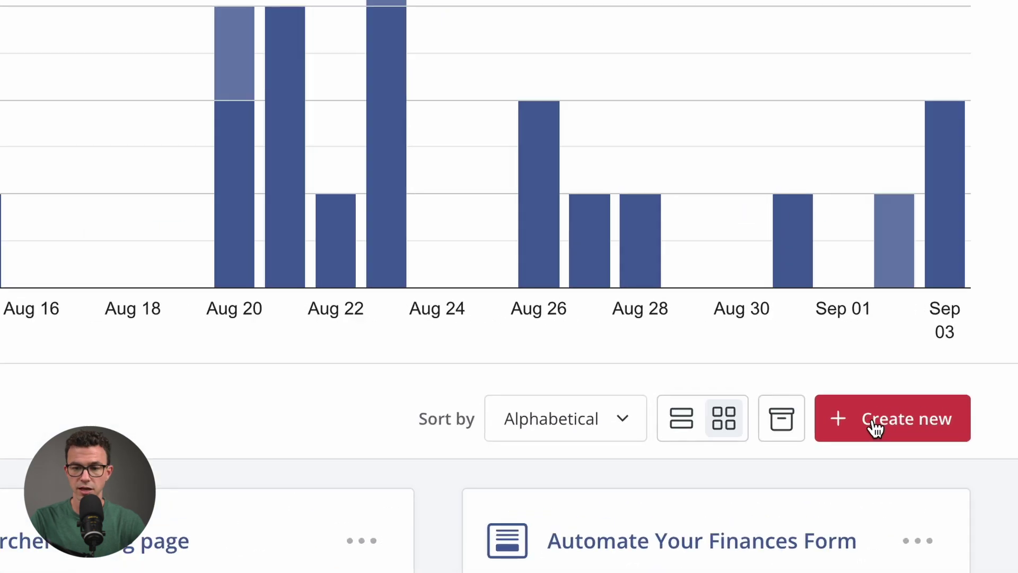
pyautogui.click(875, 424)
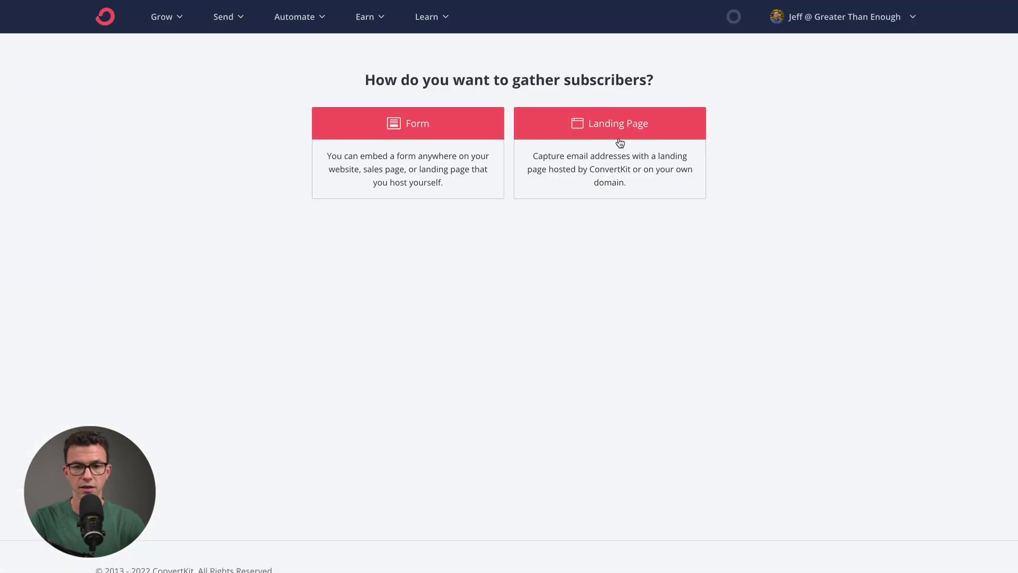
pyautogui.click(617, 137)
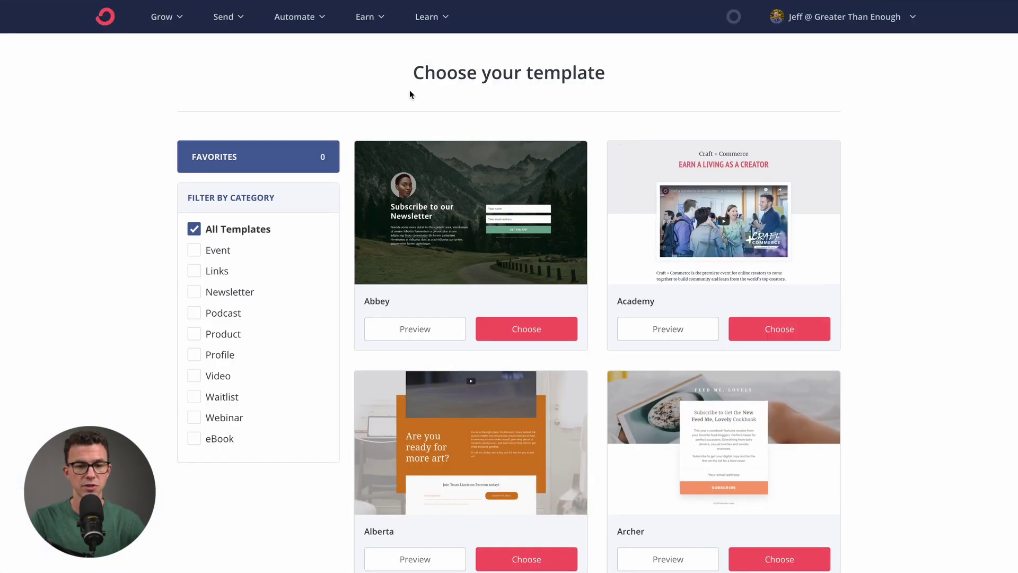
pyautogui.click(767, 558)
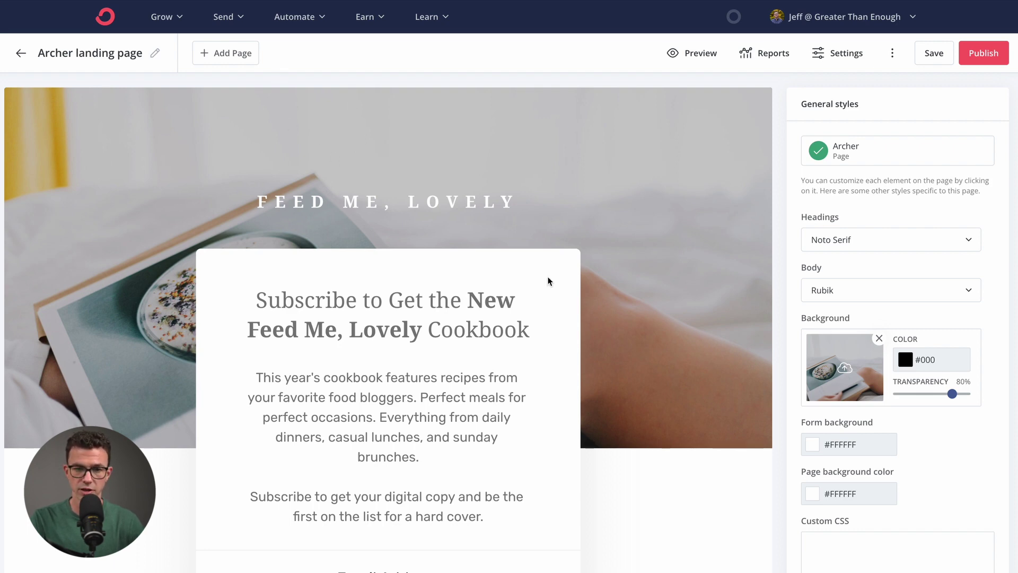
# Step: Replace the FEED ME, LOVELY preheader with 'Get Our Free Spreadsheets' from the notes
pyautogui.press('super+Tab')
pyautogui.press('super+Tab')
pyautogui.moveTo(421, 147); pyautogui.dragTo(289, 152)
pyautogui.press('super+Tab')
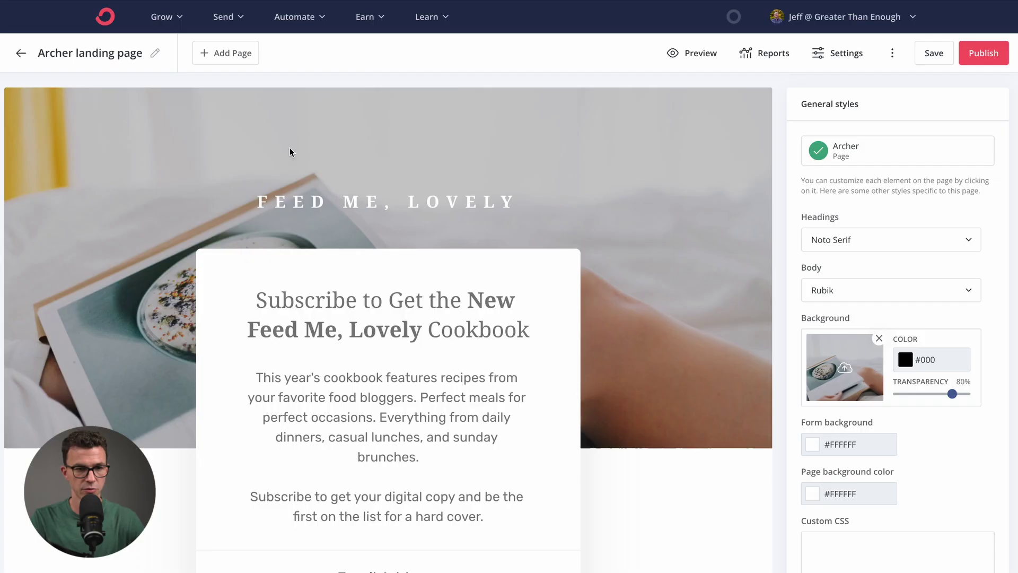
pyautogui.tripleClick(373, 201)
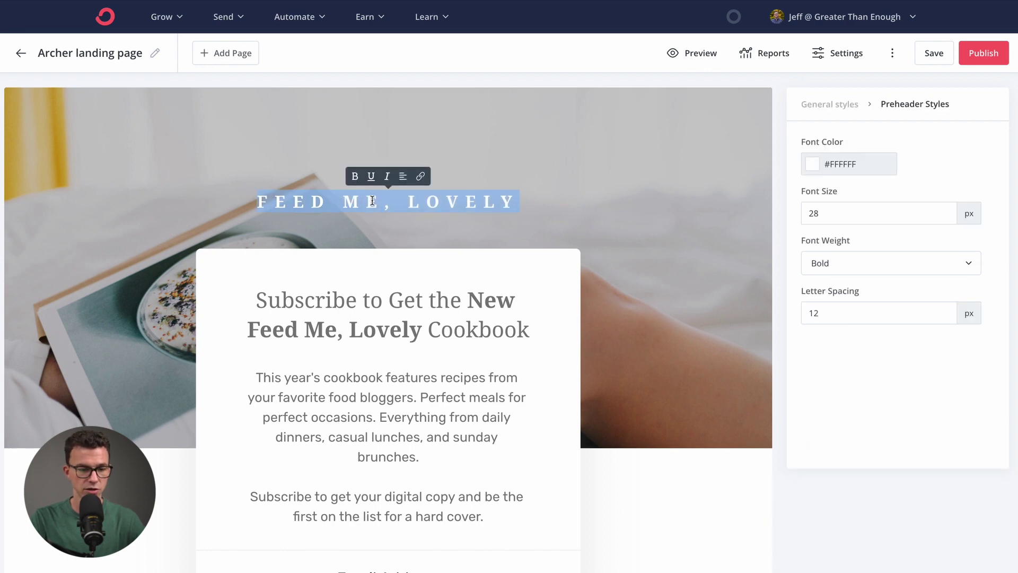
pyautogui.write('Get Our Free Spreadsheets')
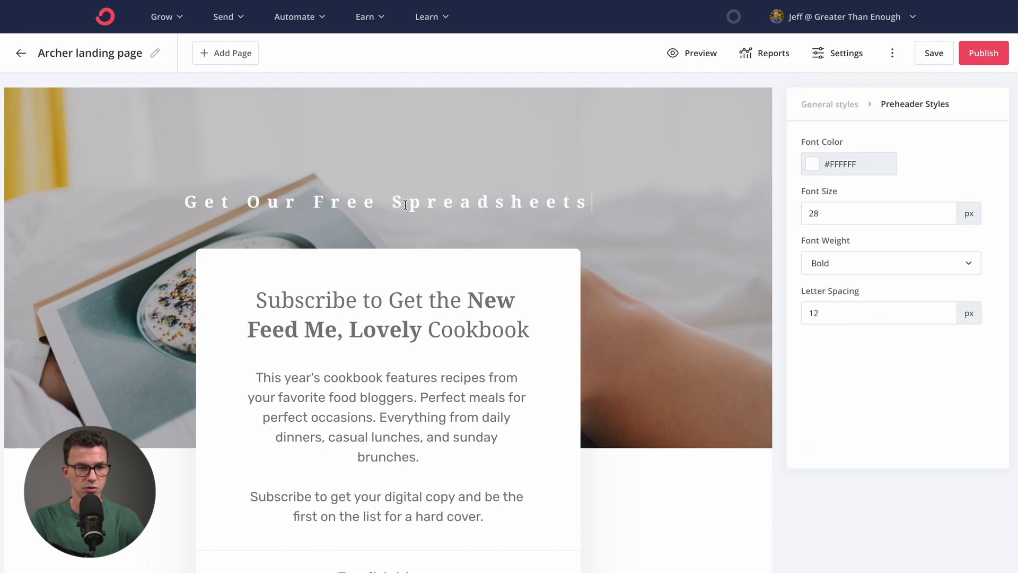
# Step: Replace the page heading with the cash back spreadsheet headline from the notes
pyautogui.press('super+Tab')
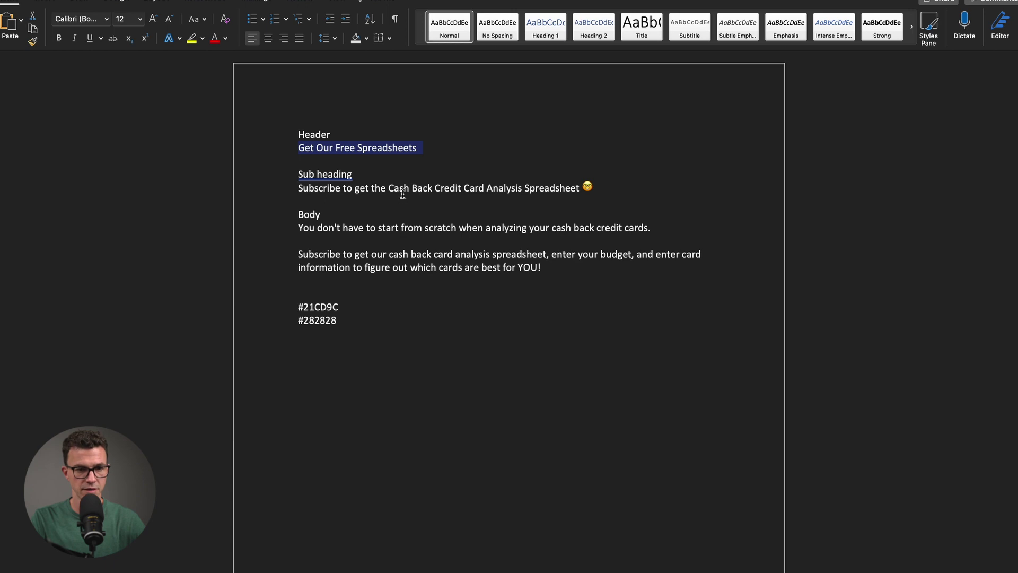
pyautogui.tripleClick(403, 189)
pyautogui.hotkey('ctrl', 'c')
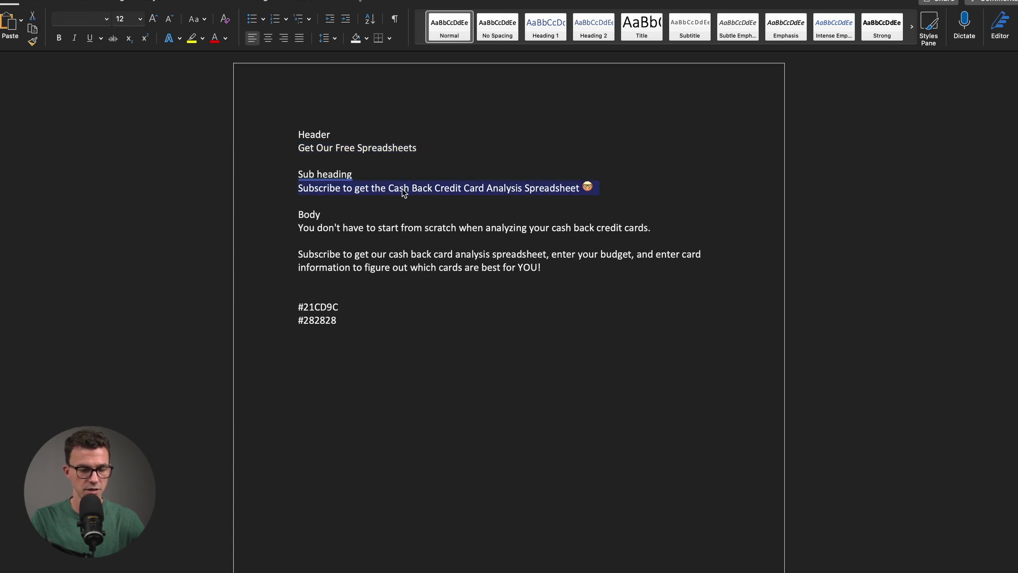
pyautogui.press('super+Tab')
pyautogui.click(432, 281)
pyautogui.hotkey('ctrl', 'a')
pyautogui.hotkey('ctrl', 'v')
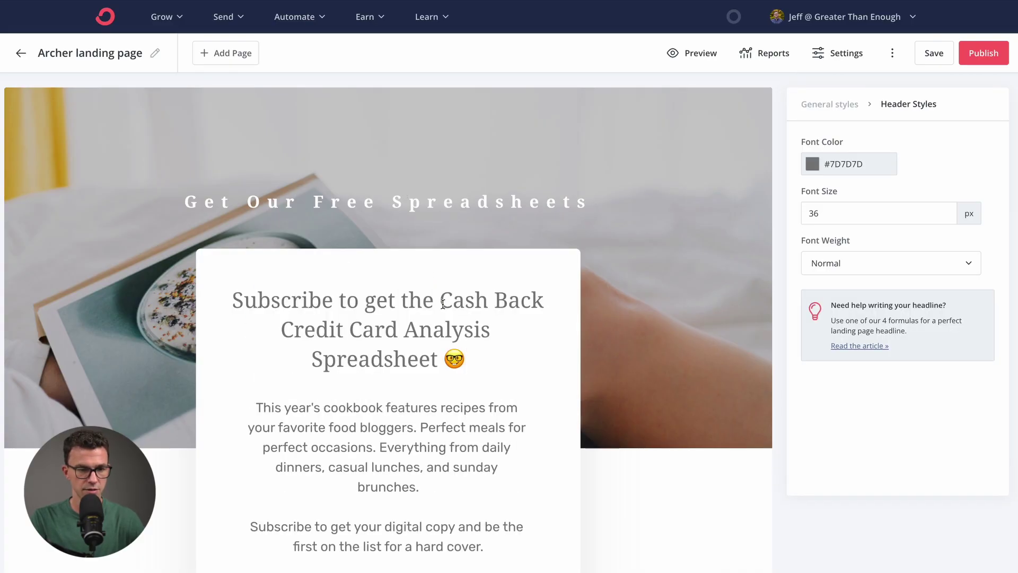
# Step: Copy both body paragraphs from the notes document for the page body
pyautogui.press('super+Tab')
pyautogui.moveTo(301, 228); pyautogui.dragTo(563, 275)
pyautogui.press('super+Tab')
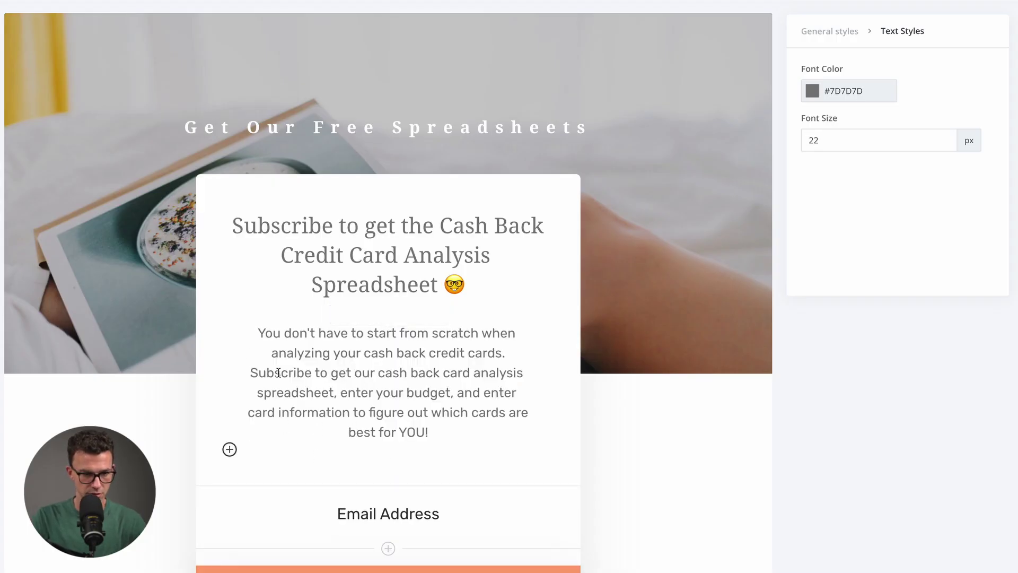
# Step: Add a blank line between the two body paragraphs and left-align them
pyautogui.click(262, 367)
pyautogui.press('Return')
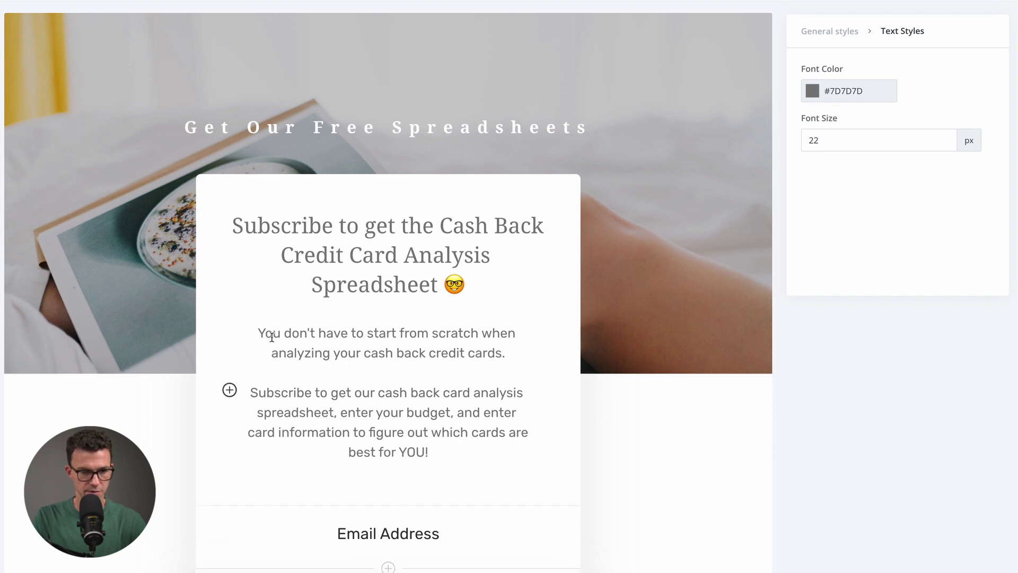
pyautogui.moveTo(260, 334); pyautogui.dragTo(511, 461)
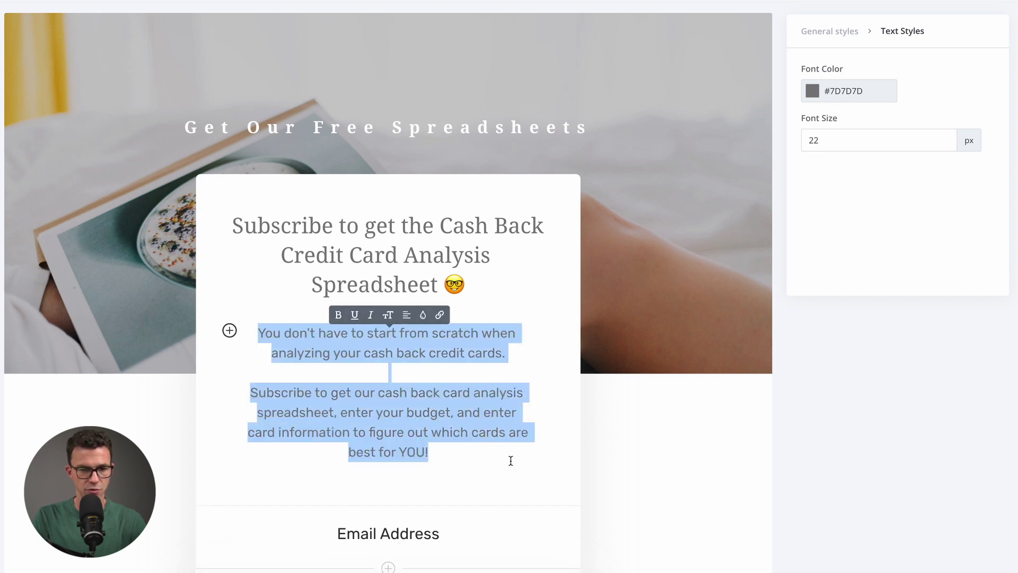
pyautogui.click(408, 313)
pyautogui.click(408, 313)
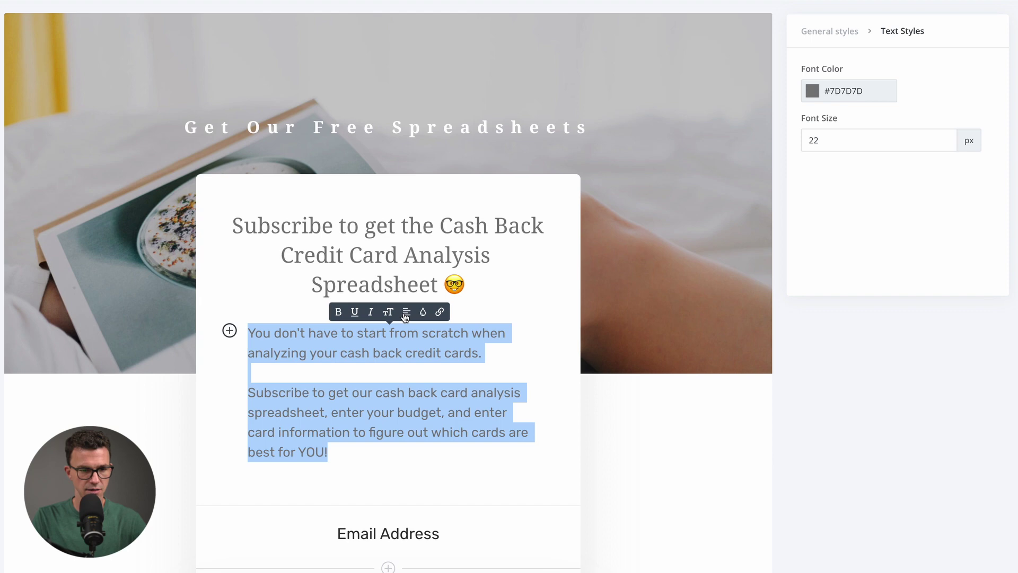
pyautogui.click(392, 459)
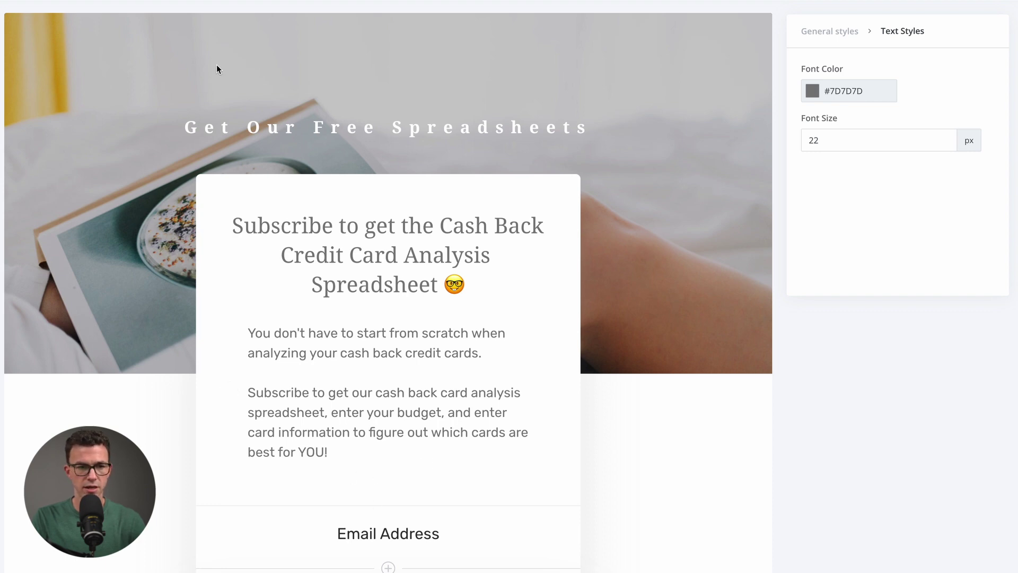
pyautogui.click(504, 81)
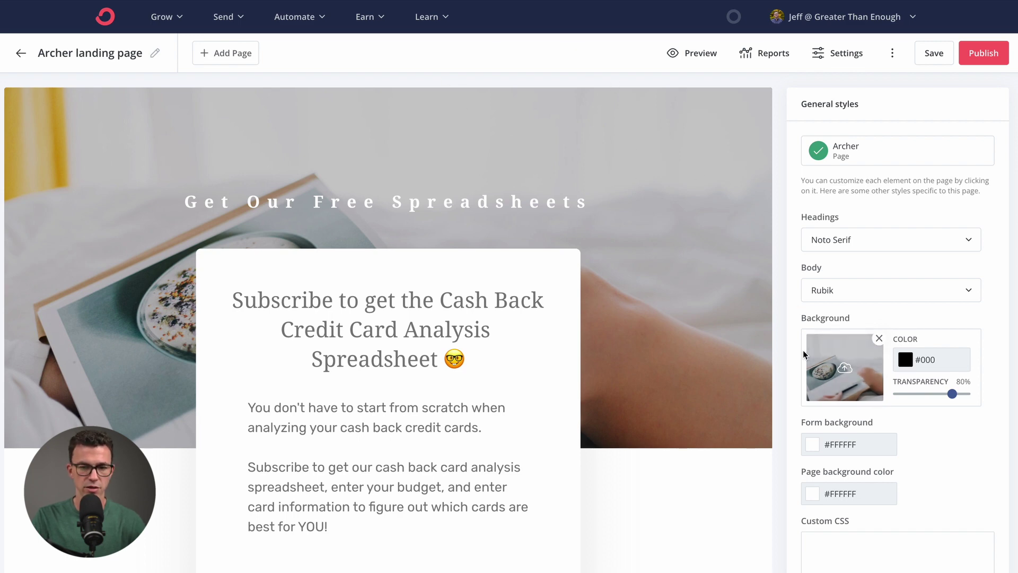
# Step: Swap the background photo for the uploaded spreadsheet screenshot at 28% transparency
pyautogui.click(878, 339)
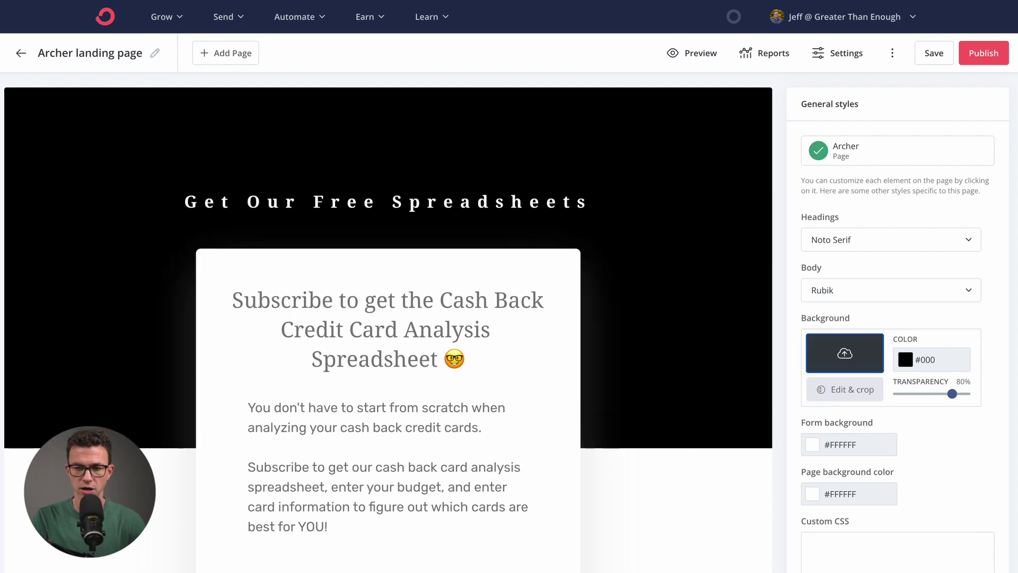
pyautogui.click(847, 358)
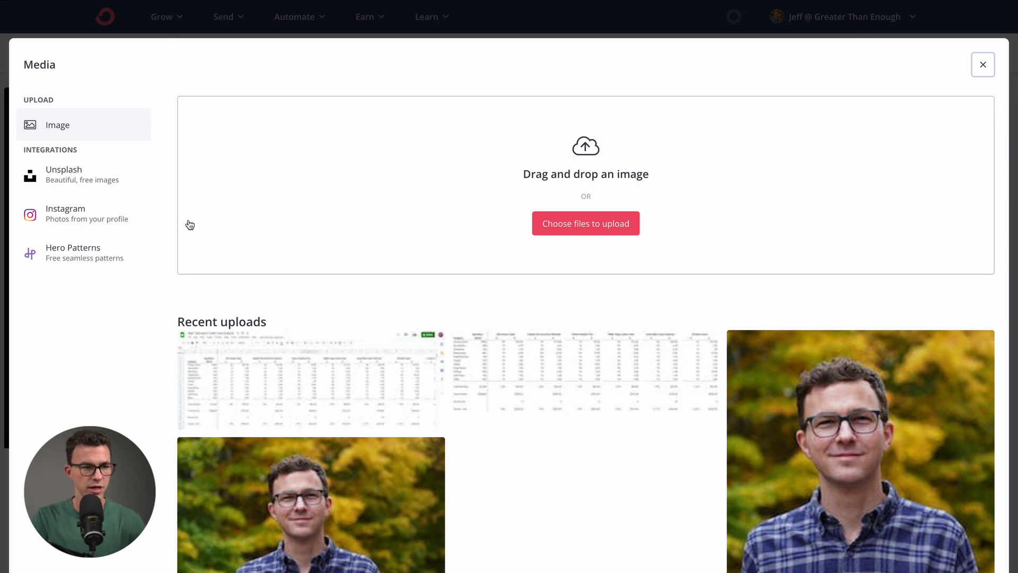
pyautogui.press('super+Tab')
pyautogui.press('super+Tab')
pyautogui.press('super+Tab')
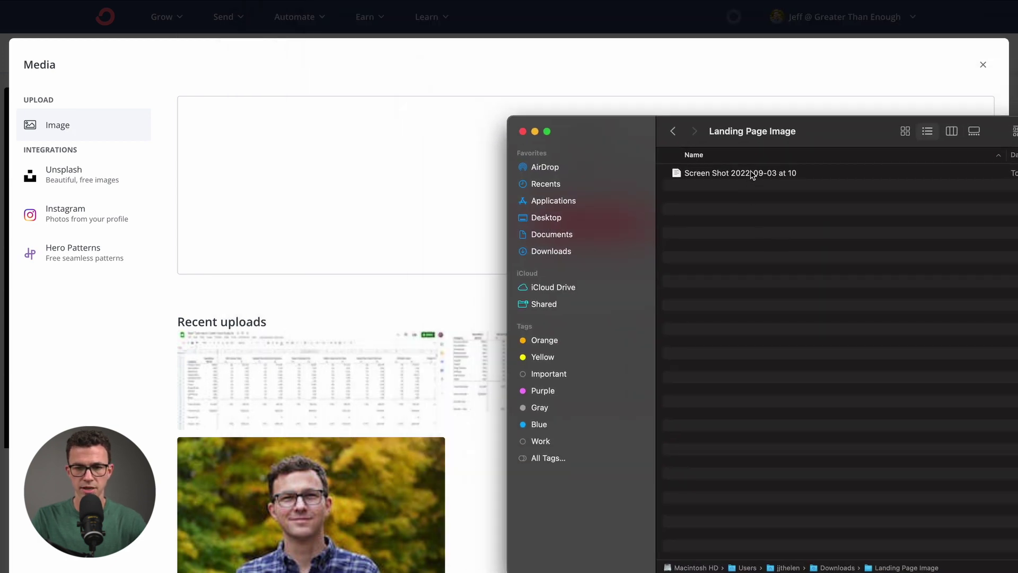
pyautogui.moveTo(753, 174); pyautogui.dragTo(363, 170)
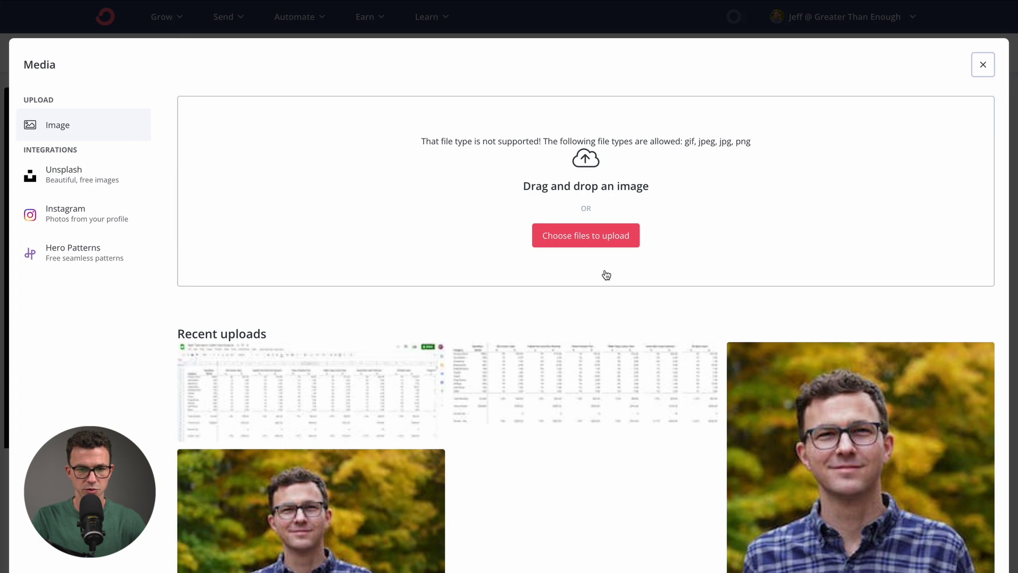
pyautogui.click(607, 377)
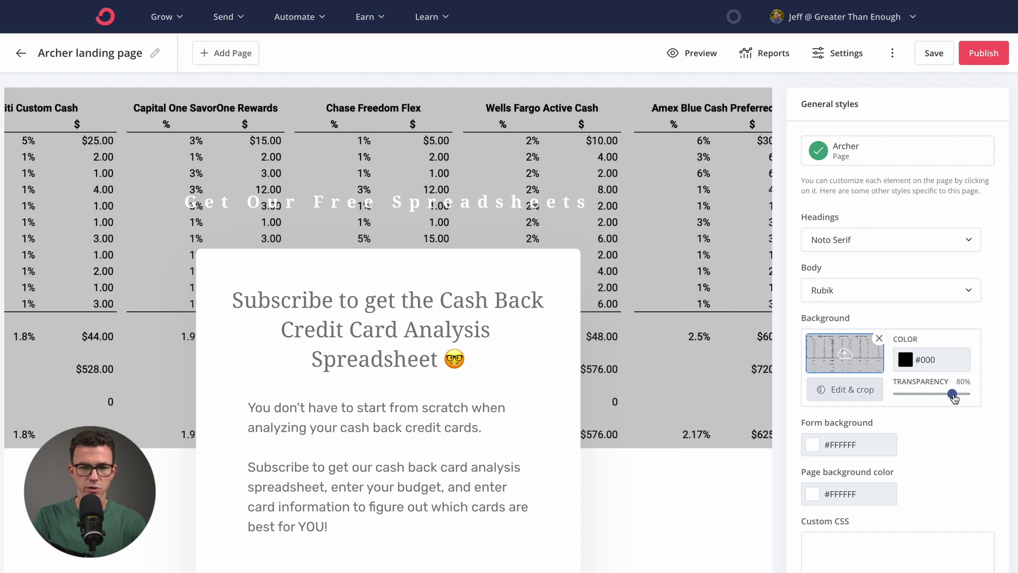
pyautogui.moveTo(952, 394); pyautogui.dragTo(877, 391)
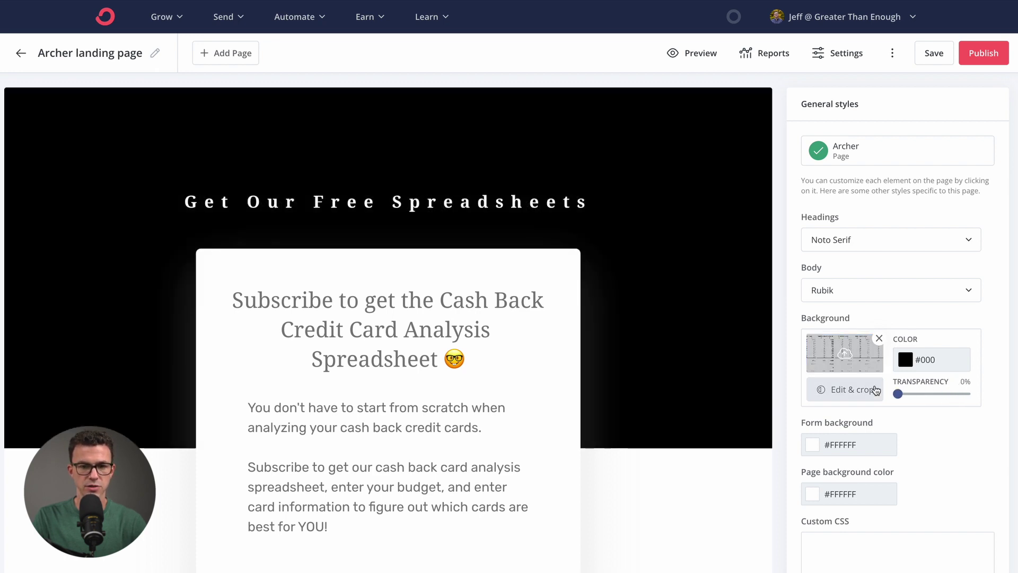
pyautogui.moveTo(898, 394); pyautogui.dragTo(919, 400)
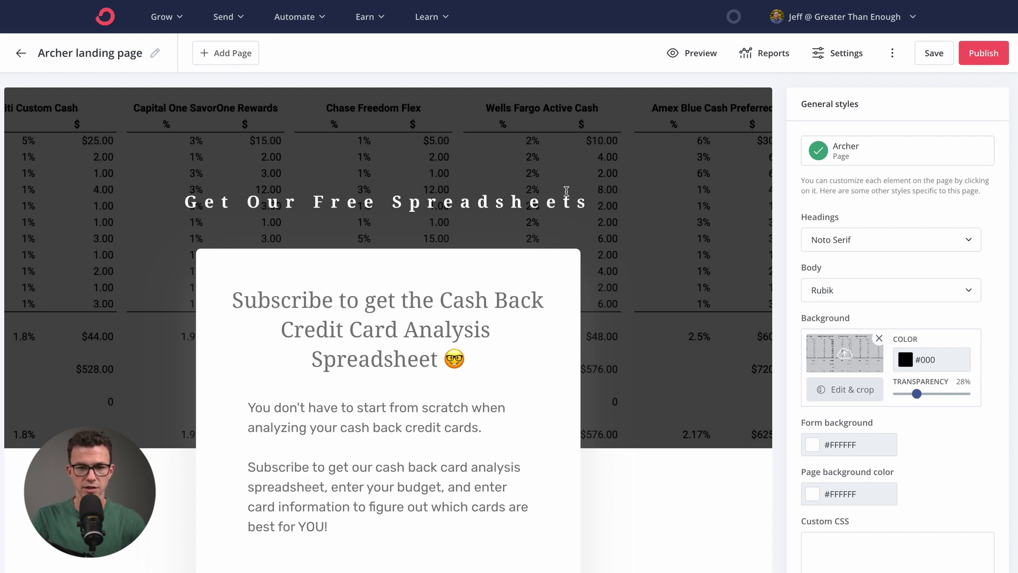
# Step: Color the 'Get Our Free Spreadsheets' preheader green with #21CD9C copied from the notes
pyautogui.doubleClick(509, 193)
pyautogui.click(509, 193)
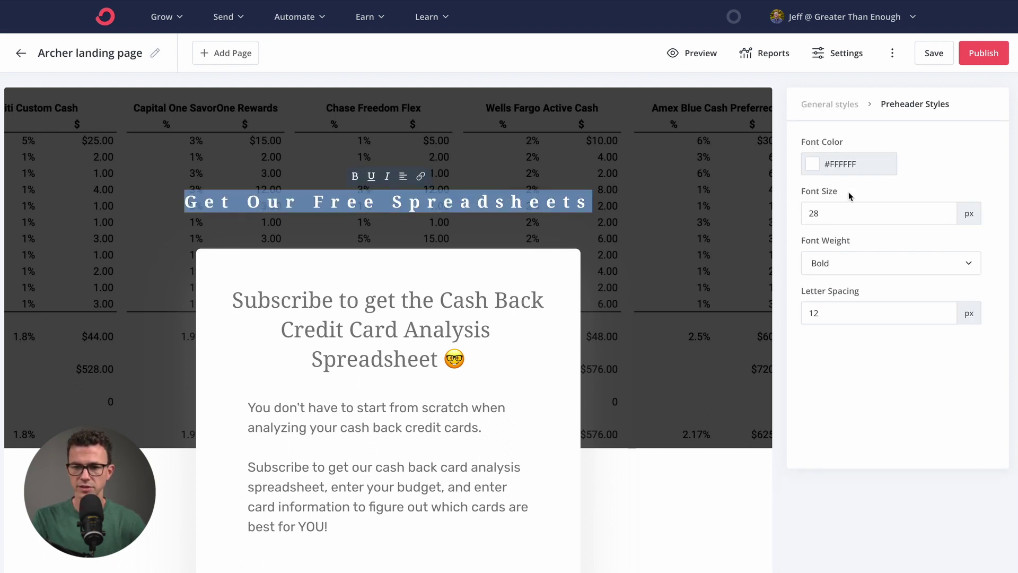
pyautogui.press('super+Tab')
pyautogui.press('super+Tab')
pyautogui.click(396, 303)
pyautogui.press('Left')
pyautogui.hotkey('shift', 'Left')
pyautogui.hotkey('shift', 'Left')
pyautogui.hotkey('shift', 'Left')
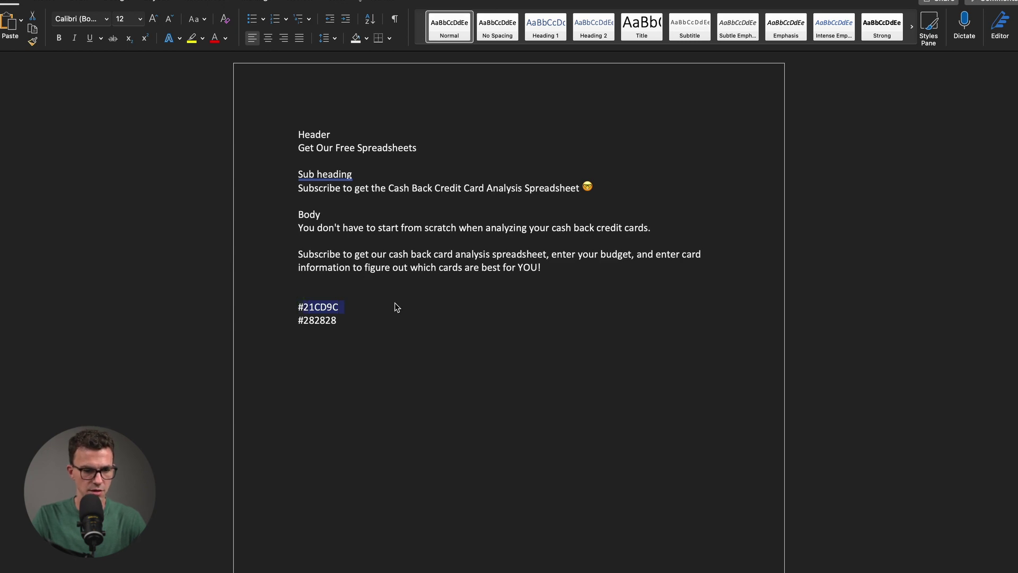
pyautogui.press('super+Tab')
pyautogui.click(857, 166)
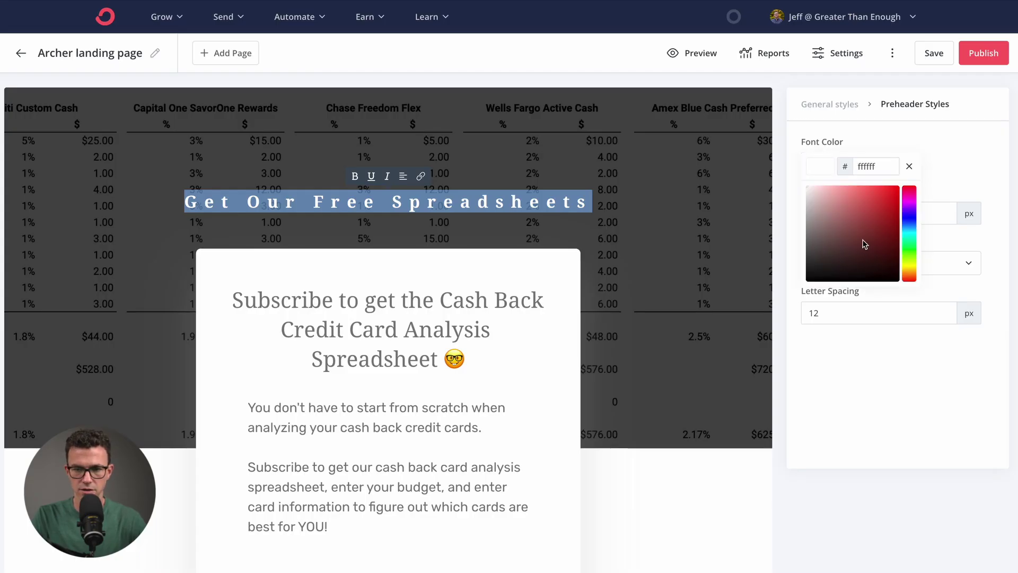
pyautogui.doubleClick(869, 166)
pyautogui.write('f')
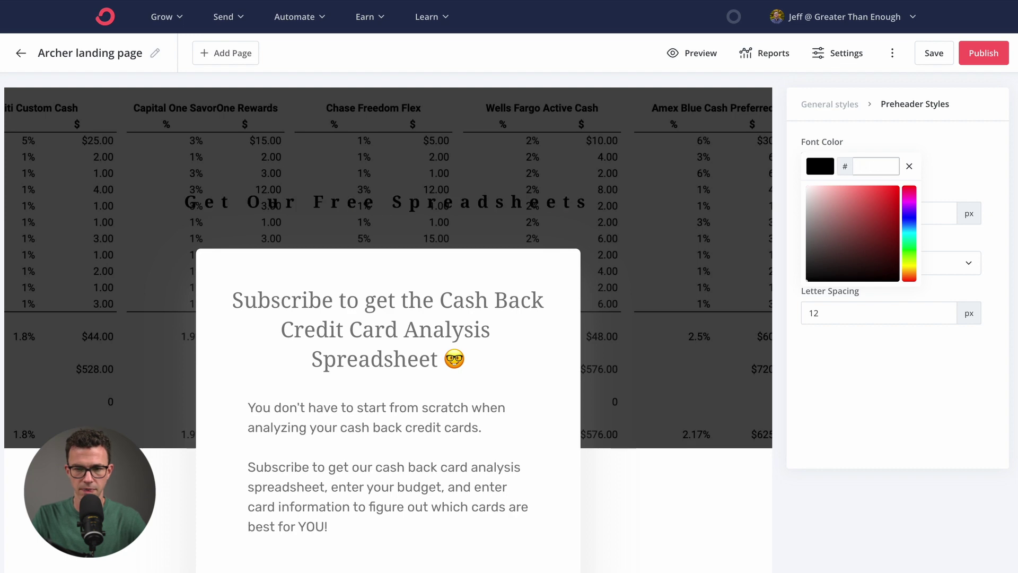
pyautogui.write('21CD9C')
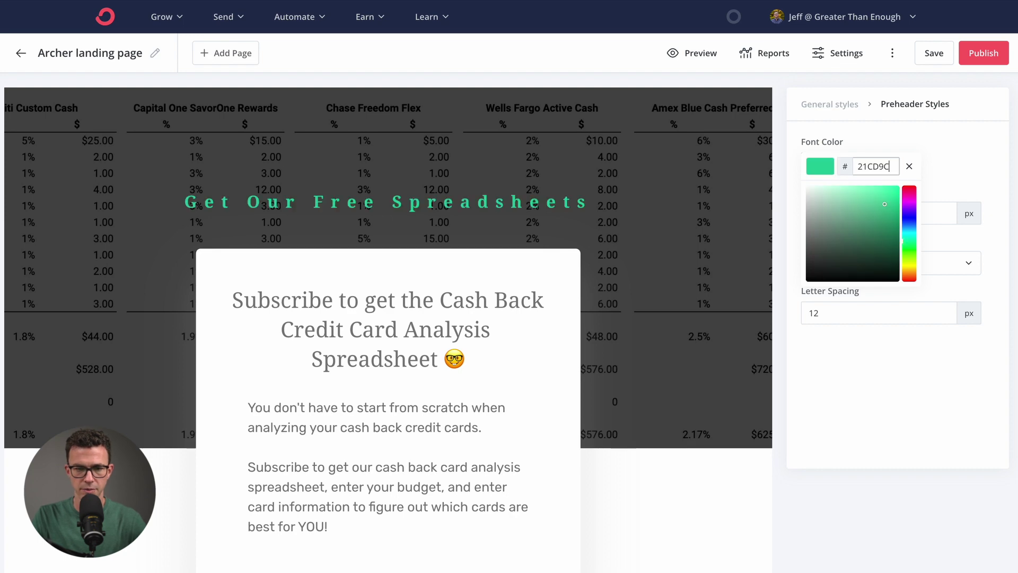
pyautogui.click(757, 281)
# Step: Add a new field below Email Address in the signup form
pyautogui.scroll(-3, 742, 289)
pyautogui.scroll(-1, 731, 296)
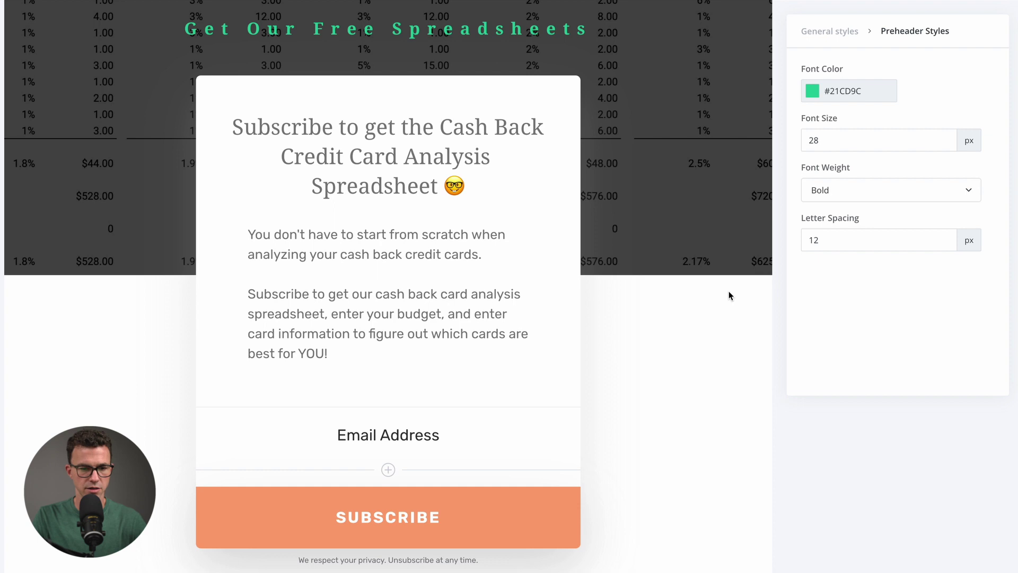
pyautogui.click(388, 470)
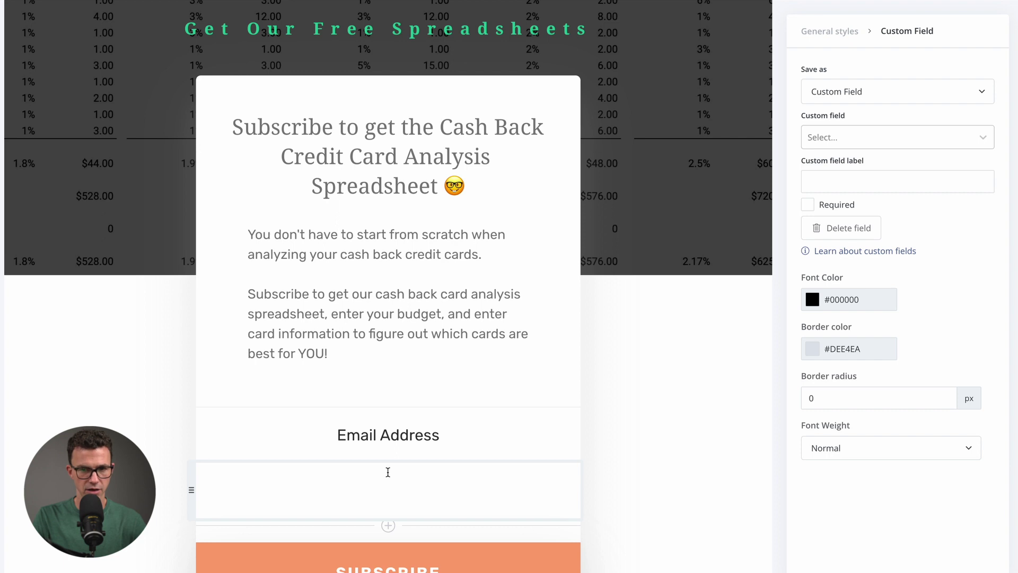
# Step: Set the new field to the First Name custom field and move it above Email Address
pyautogui.click(838, 138)
pyautogui.click(835, 168)
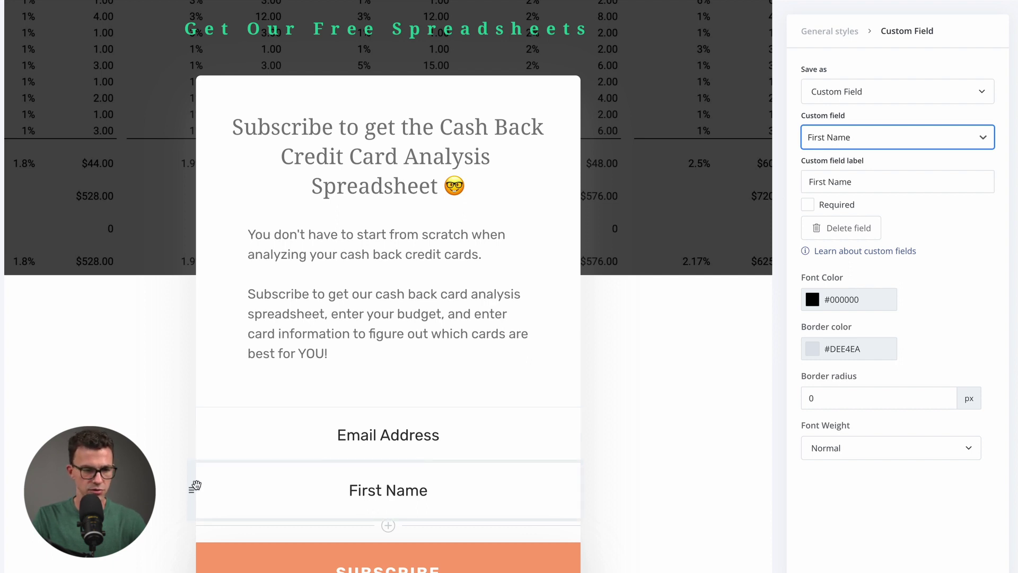
pyautogui.moveTo(194, 486); pyautogui.dragTo(297, 448)
pyautogui.scroll(-3, 346, 443)
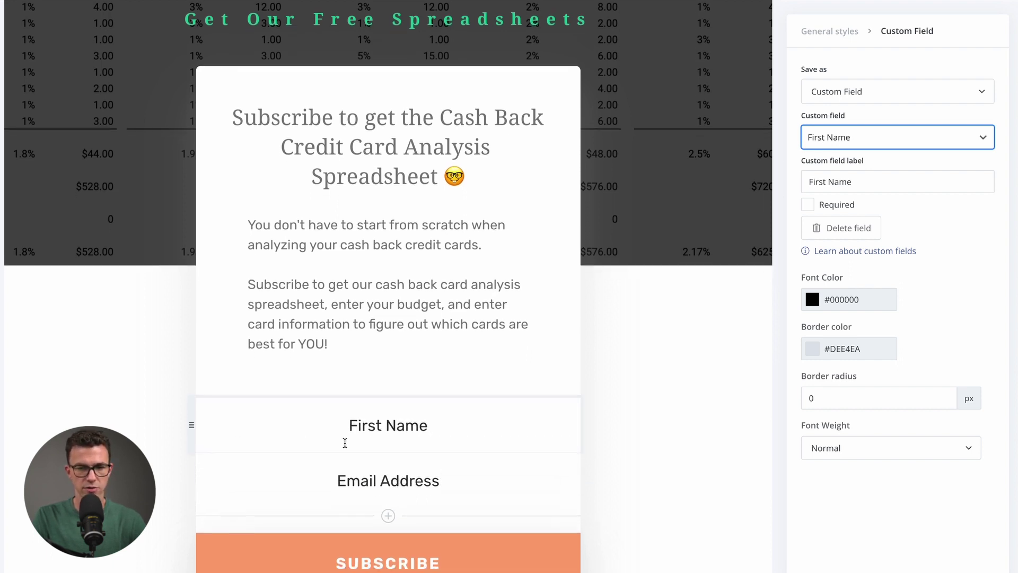
# Step: Relabel the subscribe button 'GET THE SPREADSHEETS'
pyautogui.click(361, 467)
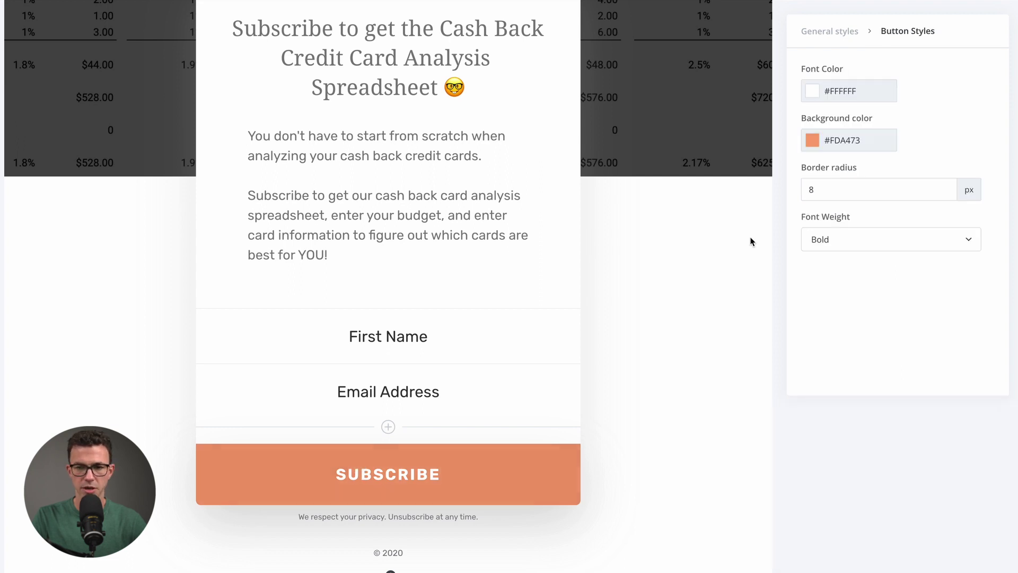
pyautogui.doubleClick(452, 469)
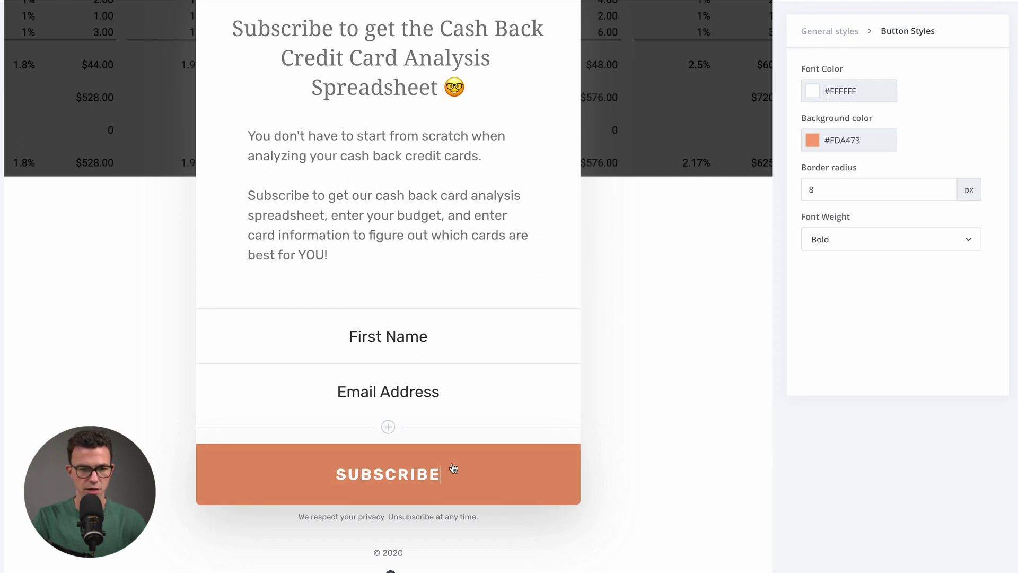
pyautogui.write('GET THE SPREADSHEETS')
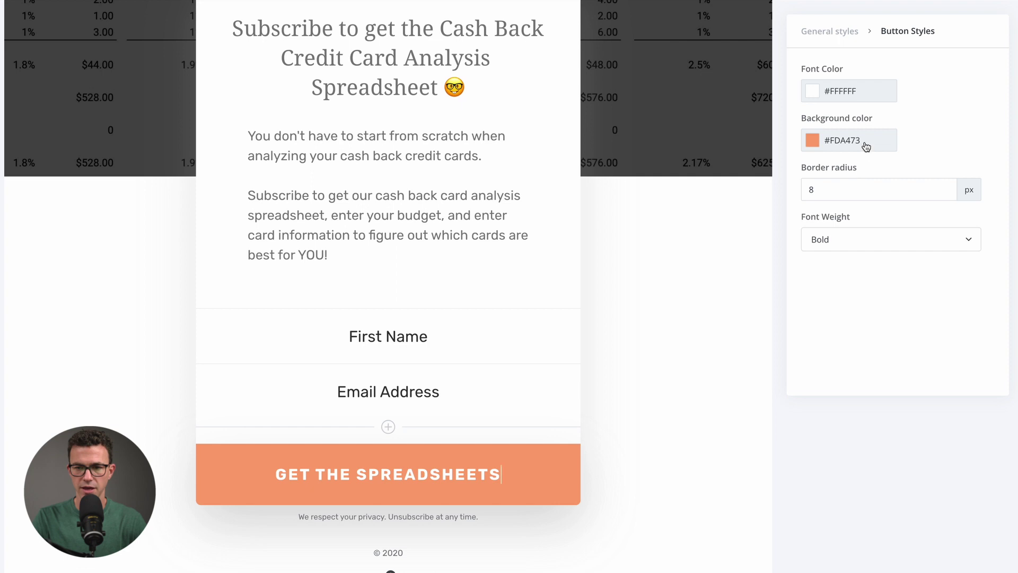
# Step: Give the button a green #21CD9C background and save the landing page
pyautogui.click(866, 146)
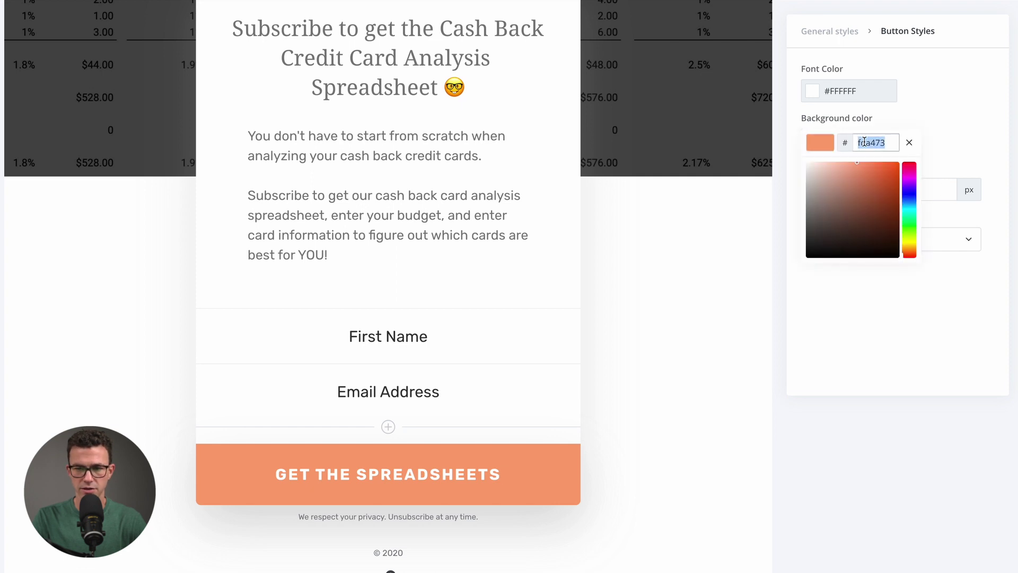
pyautogui.write('2ECD9C')
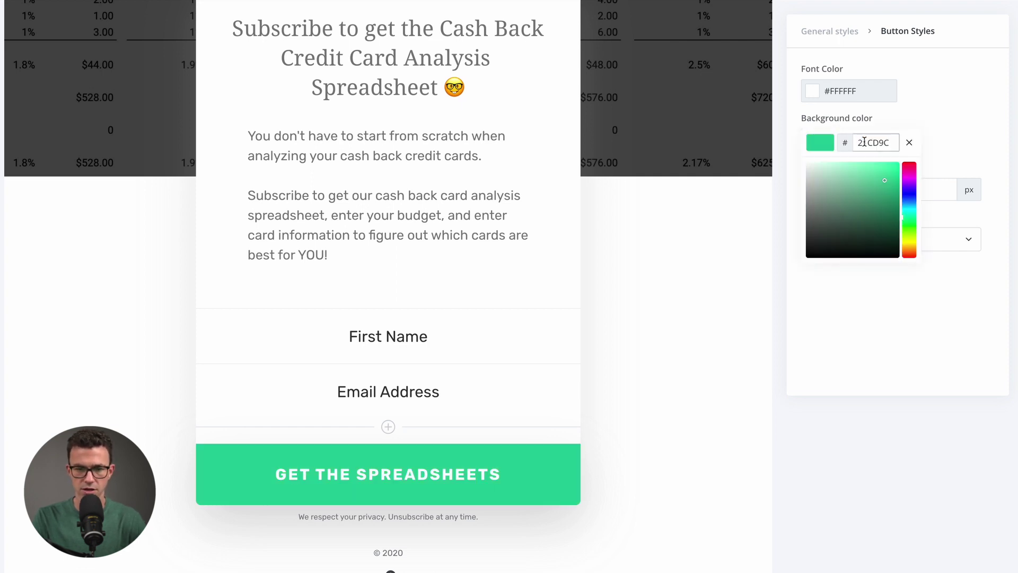
pyautogui.click(680, 296)
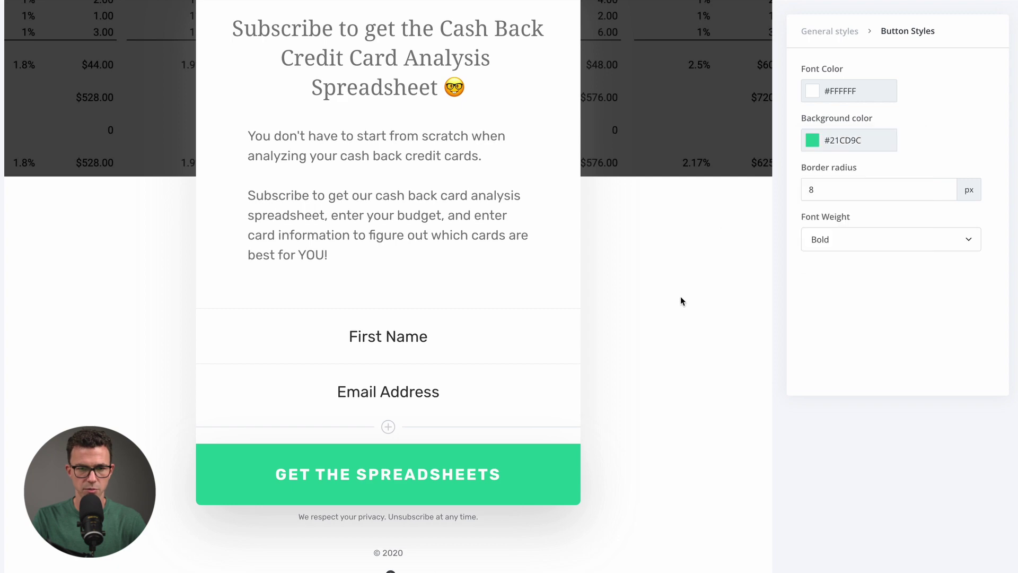
pyautogui.scroll(4, 680, 297)
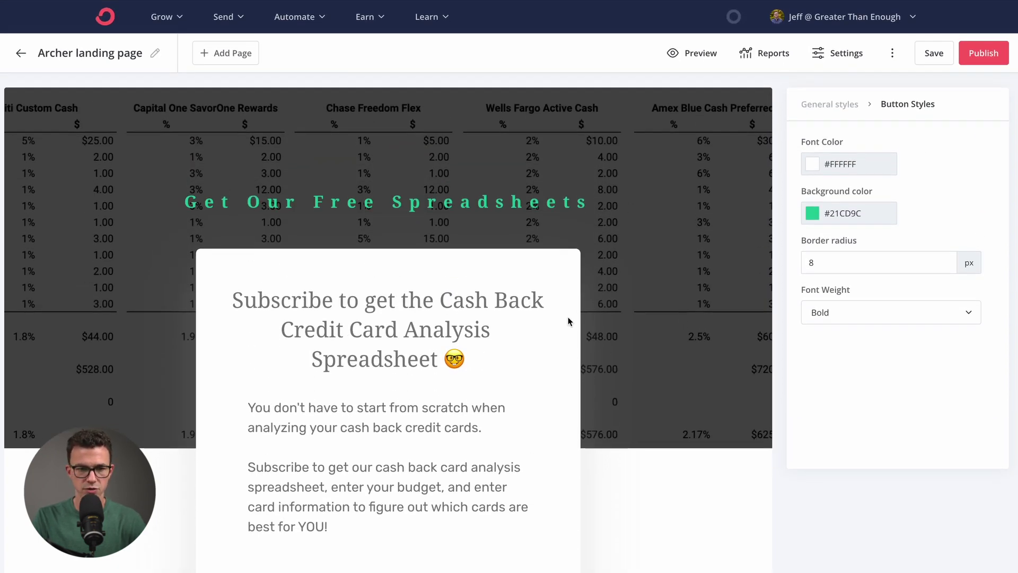
pyautogui.scroll(-4, 628, 355)
pyautogui.scroll(4, 628, 354)
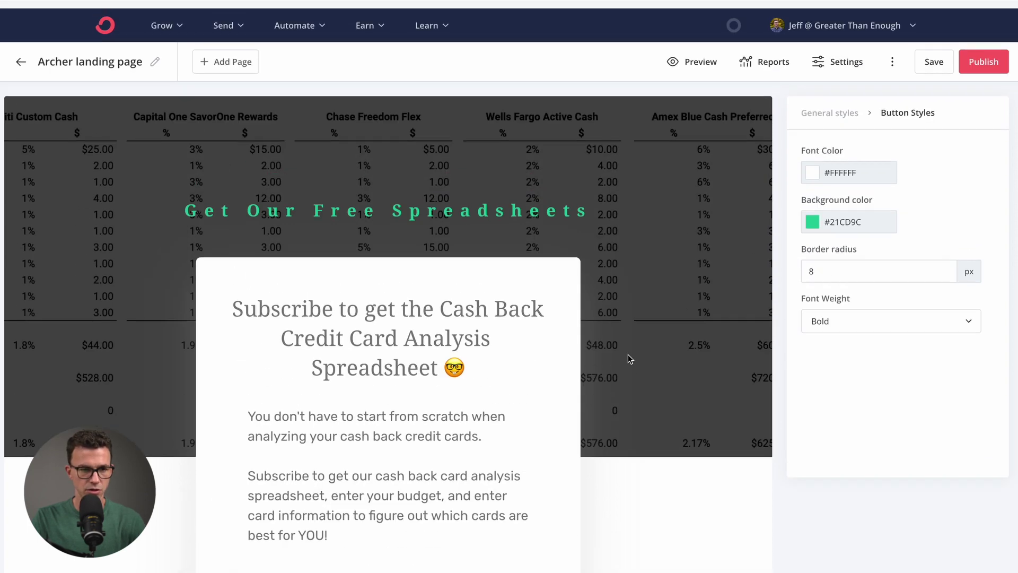
pyautogui.hotkey('ctrl', 's')
# Step: Add a Thank You Page and change its Company Name preheader to '> ENOUGH'
pyautogui.click(223, 58)
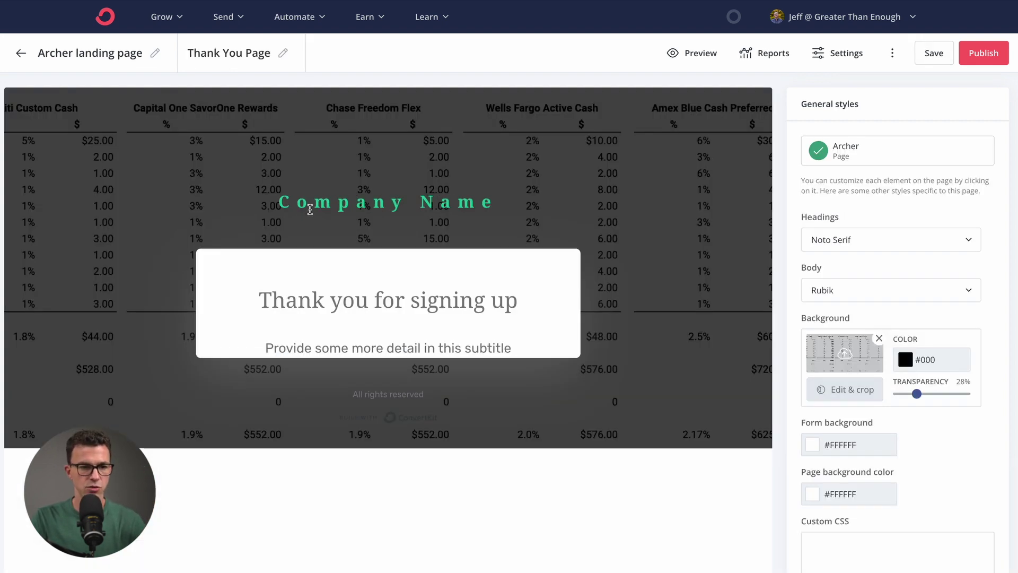
pyautogui.tripleClick(413, 204)
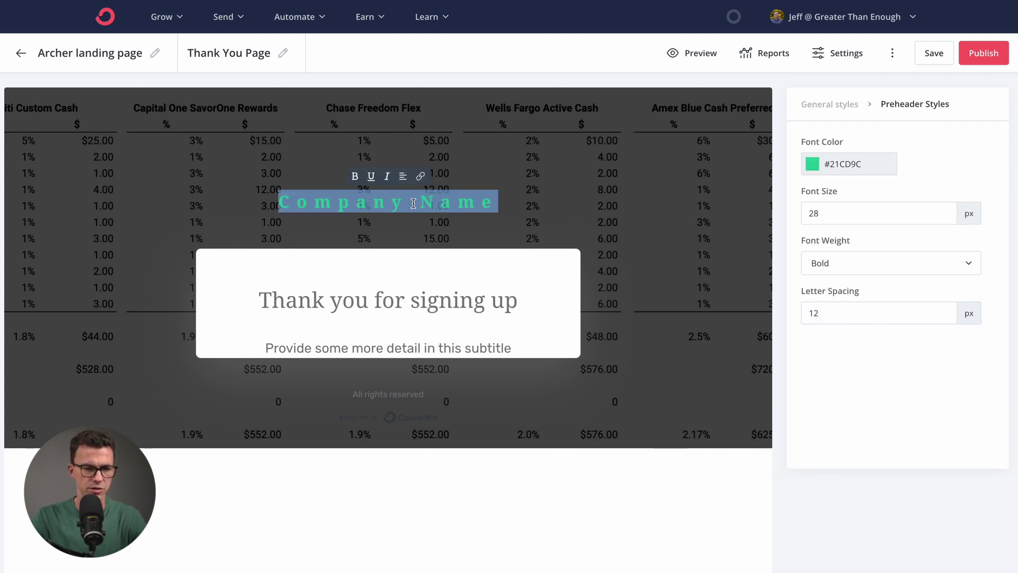
pyautogui.write('G')
pyautogui.press('BackSpace')
pyautogui.write('> ENOUGH')
pyautogui.hotkey('ctrl', 'a')
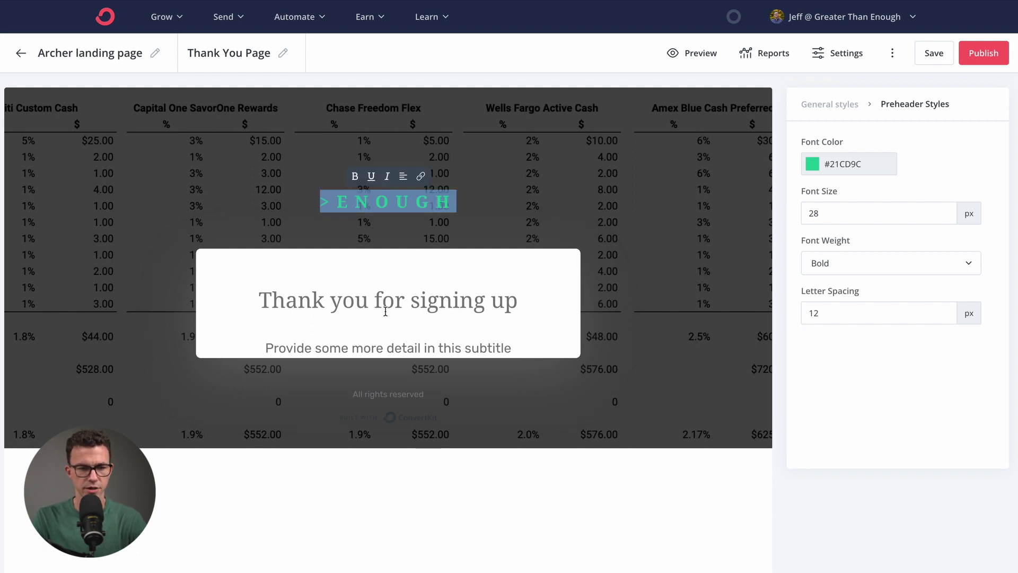
# Step: Change the thank-you subtitle to 'Your copy of the spreadsheets are on the way.'
pyautogui.tripleClick(386, 311)
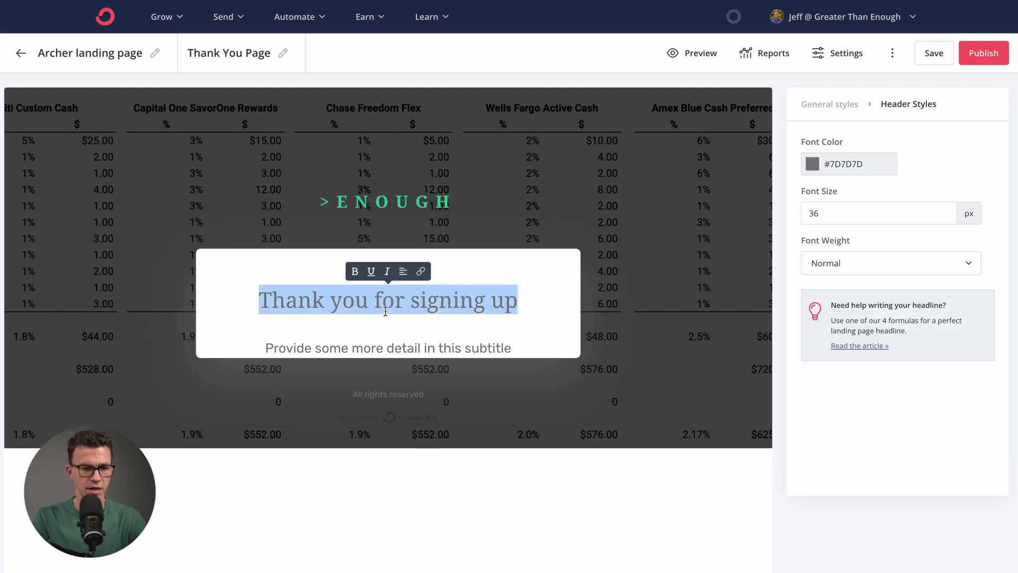
pyautogui.click(384, 345)
pyautogui.tripleClick(384, 346)
pyautogui.write('YOUR')
pyautogui.press('BackSpace')
pyautogui.press('BackSpace')
pyautogui.press('BackSpace')
pyautogui.write('our copy of the spreadsheets are on the way.')
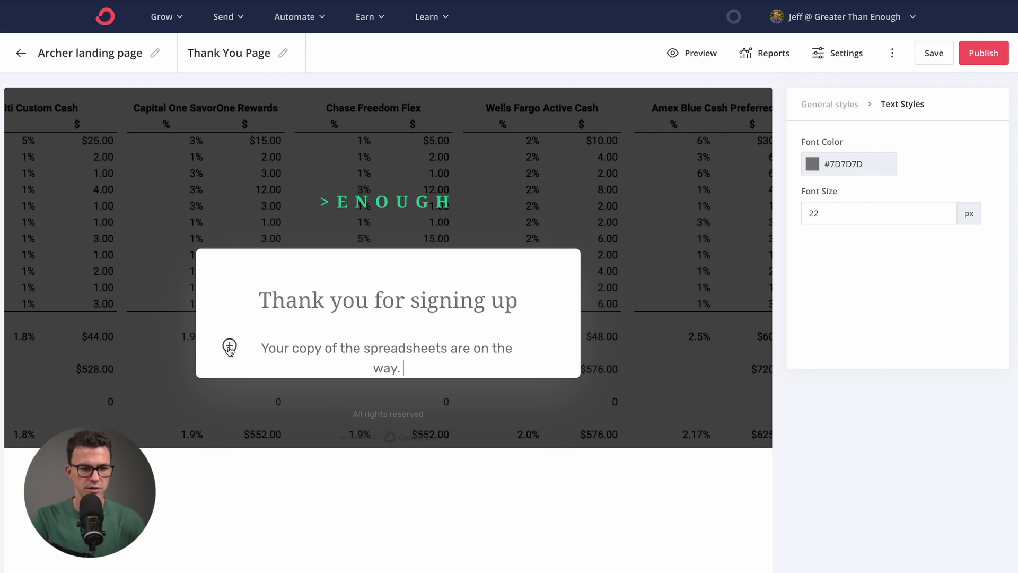
# Step: Dismiss the insert-block list and go back to the main Archer landing page
pyautogui.click(230, 347)
pyautogui.scroll(-3, 277, 425)
pyautogui.scroll(-5, 277, 427)
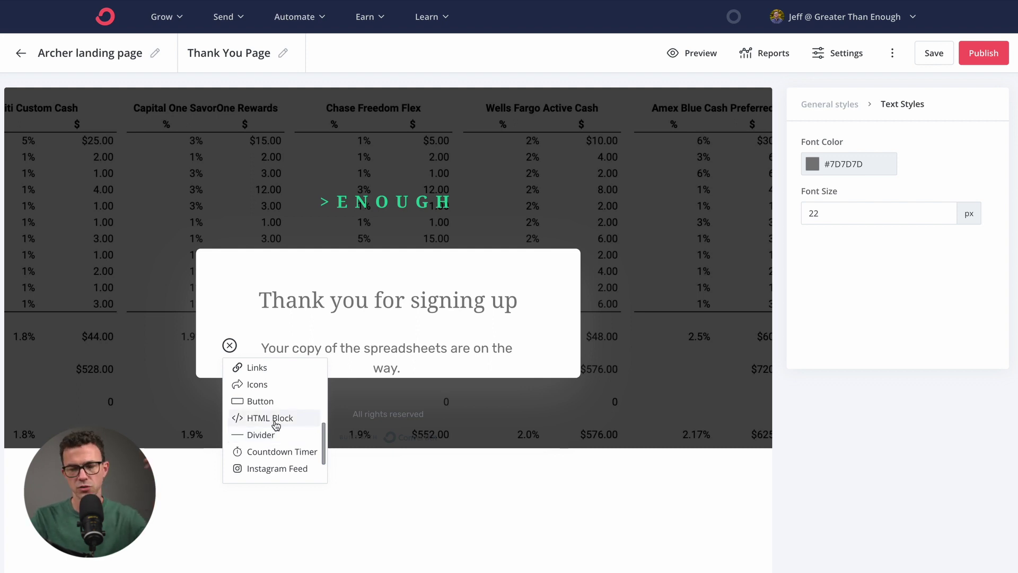
pyautogui.scroll(-2, 277, 427)
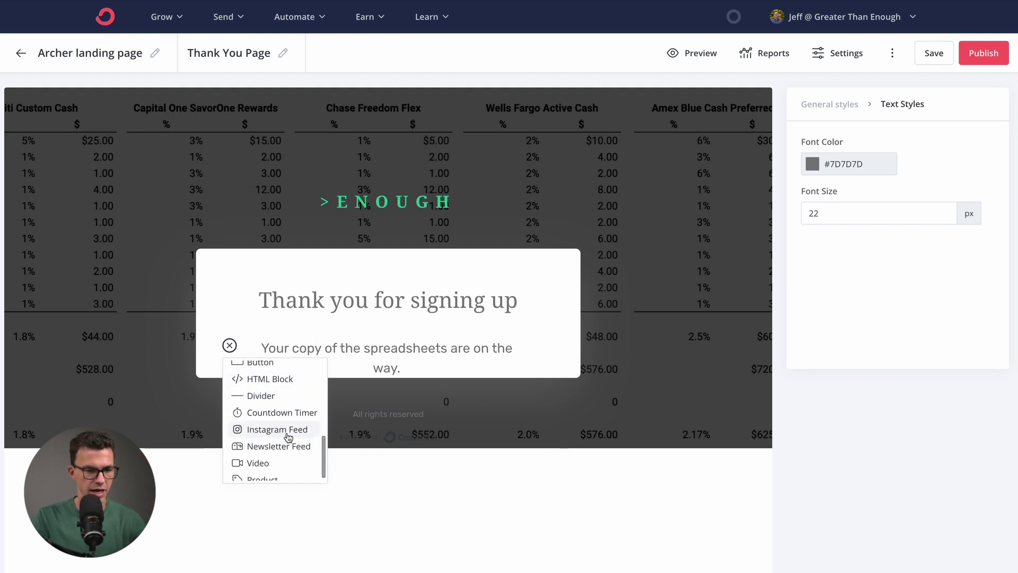
pyautogui.scroll(-3, 281, 440)
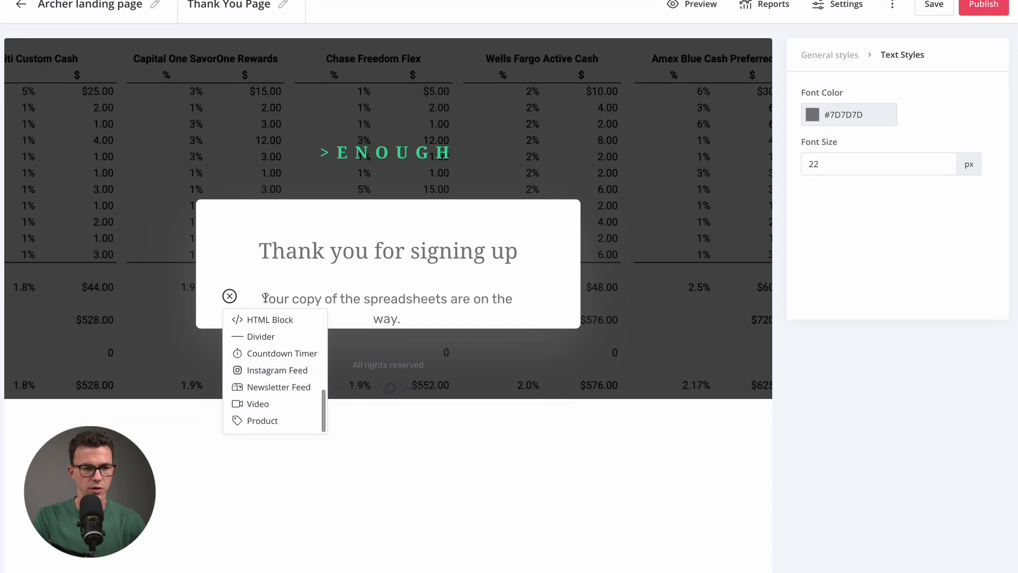
pyautogui.click(643, 207)
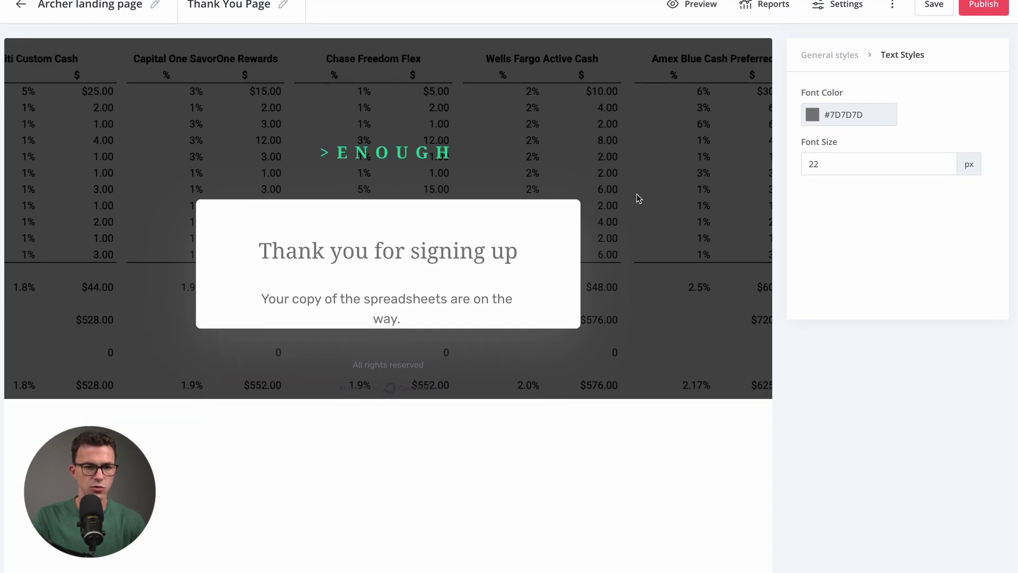
pyautogui.scroll(1, 689, 234)
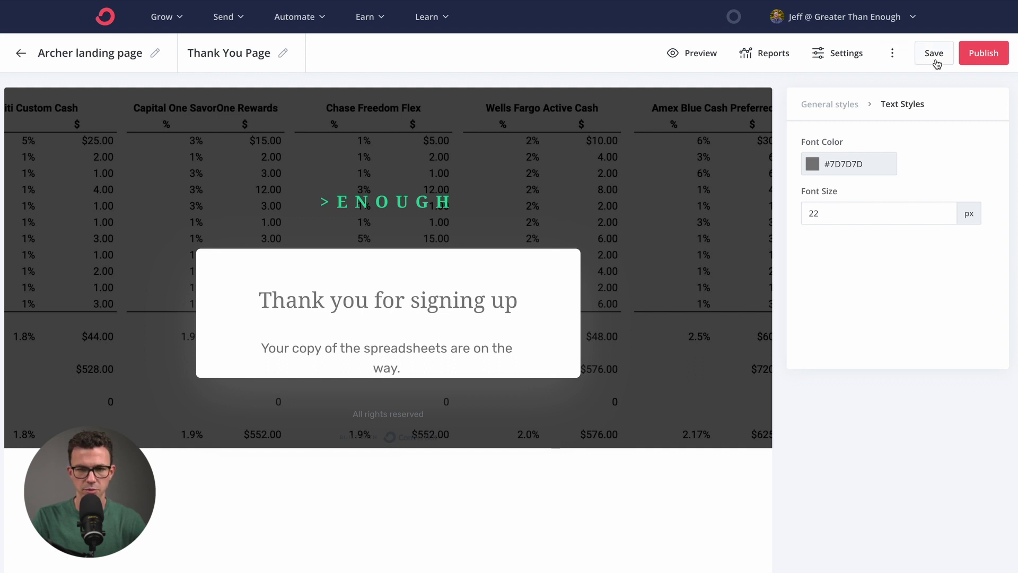
pyautogui.click(152, 52)
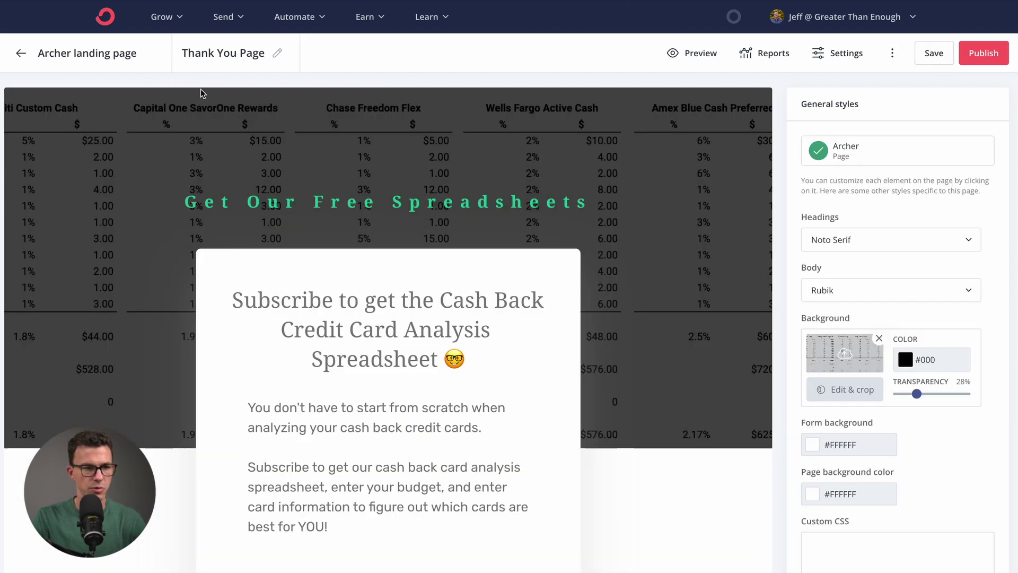
# Step: Rename the pages 'Spreadsheets Tutorial' and 'Spreadsheets Thank You Tutorial'
pyautogui.moveTo(137, 54); pyautogui.dragTo(52, 40)
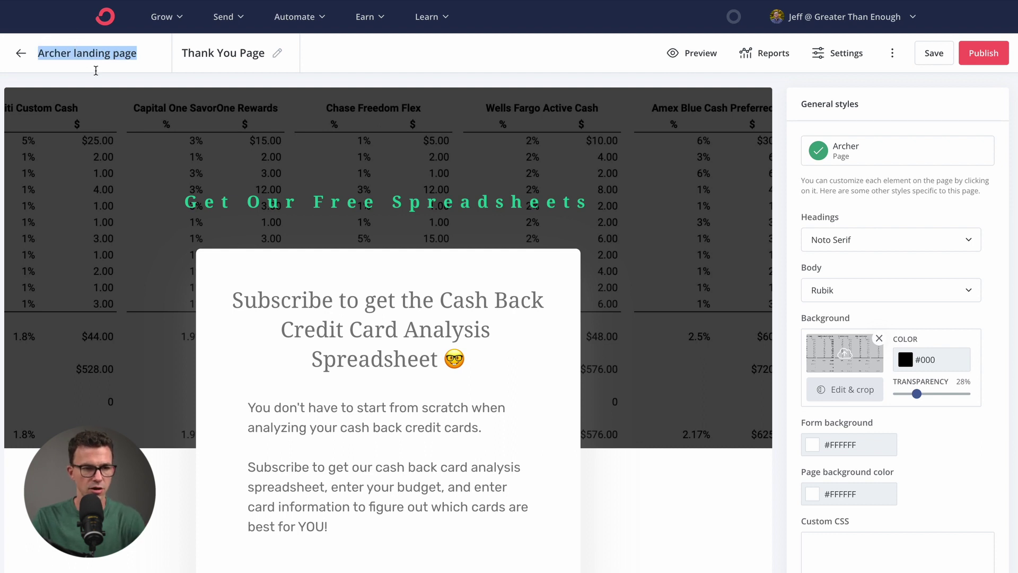
pyautogui.write('Spreadsheets Tutorial')
pyautogui.click(268, 56)
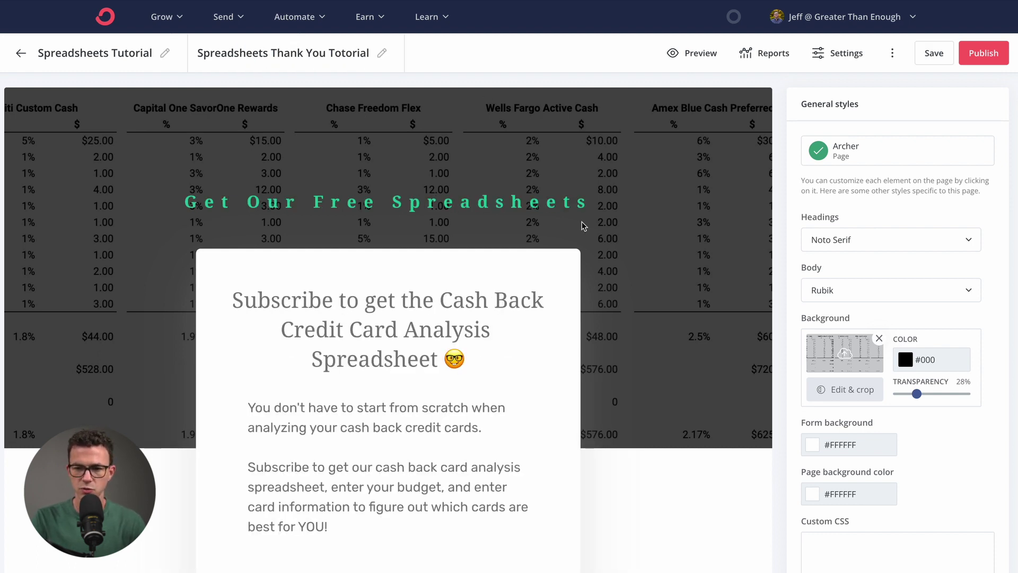
pyautogui.click(498, 197)
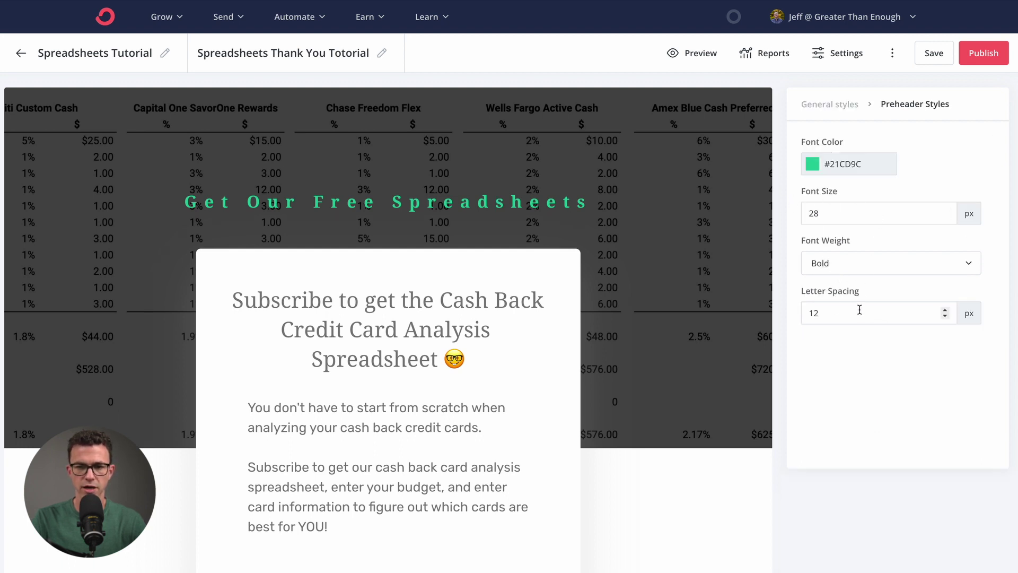
# Step: Raise the preheader font size to 41 px and set the heading font to Roboto
pyautogui.click(946, 210)
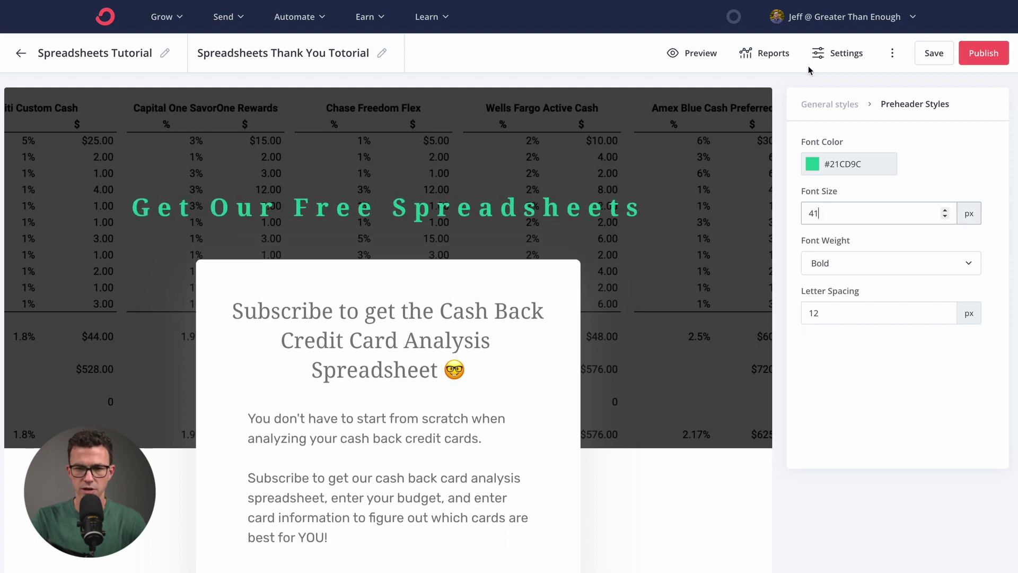
pyautogui.click(821, 104)
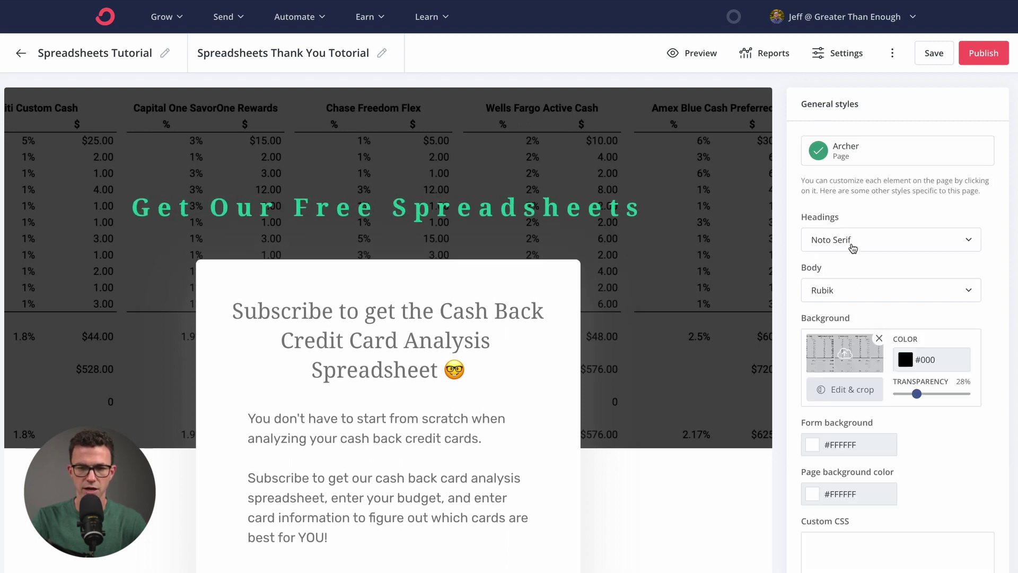
pyautogui.click(852, 244)
pyautogui.scroll(-5, 841, 319)
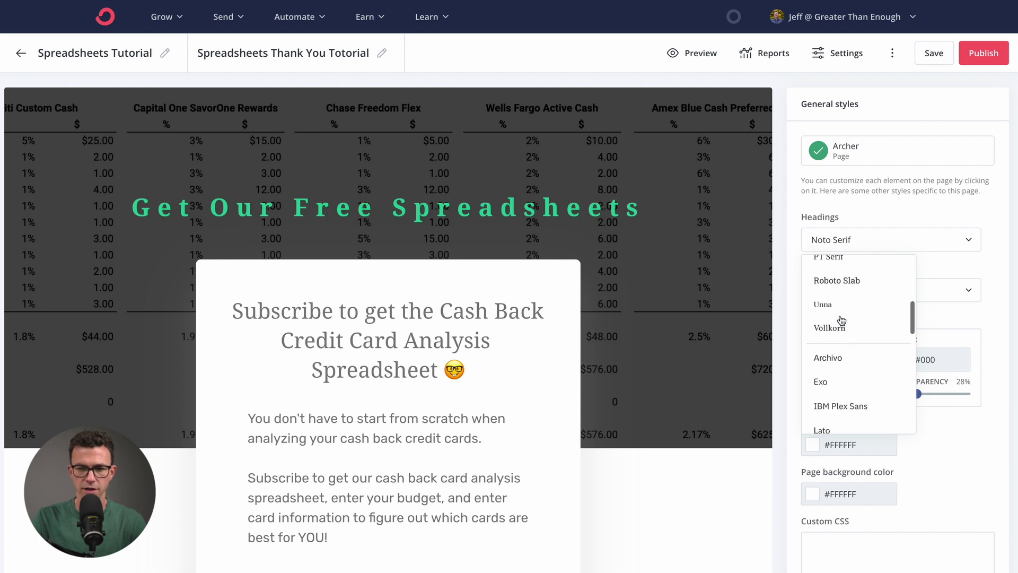
pyautogui.scroll(-5, 840, 316)
pyautogui.scroll(3, 830, 302)
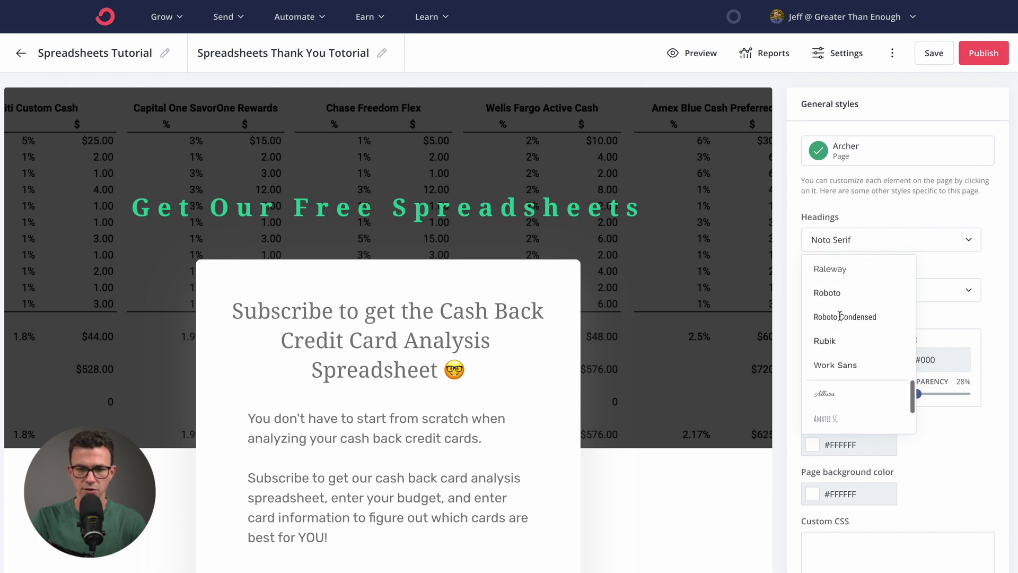
pyautogui.click(829, 293)
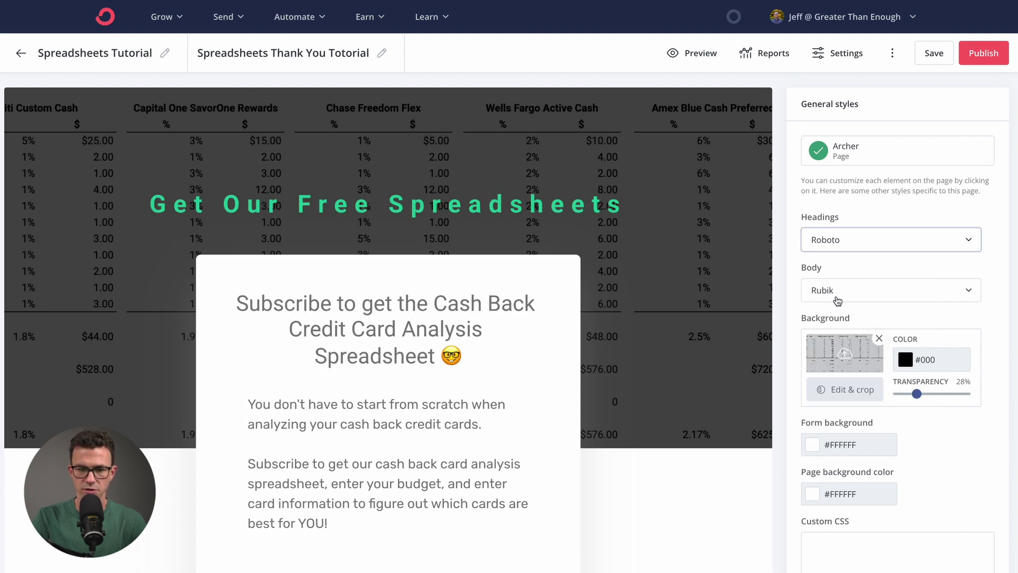
# Step: Set the body font to Roboto too, replacing Rubik
pyautogui.click(836, 293)
pyautogui.scroll(-5, 832, 345)
pyautogui.scroll(3, 837, 366)
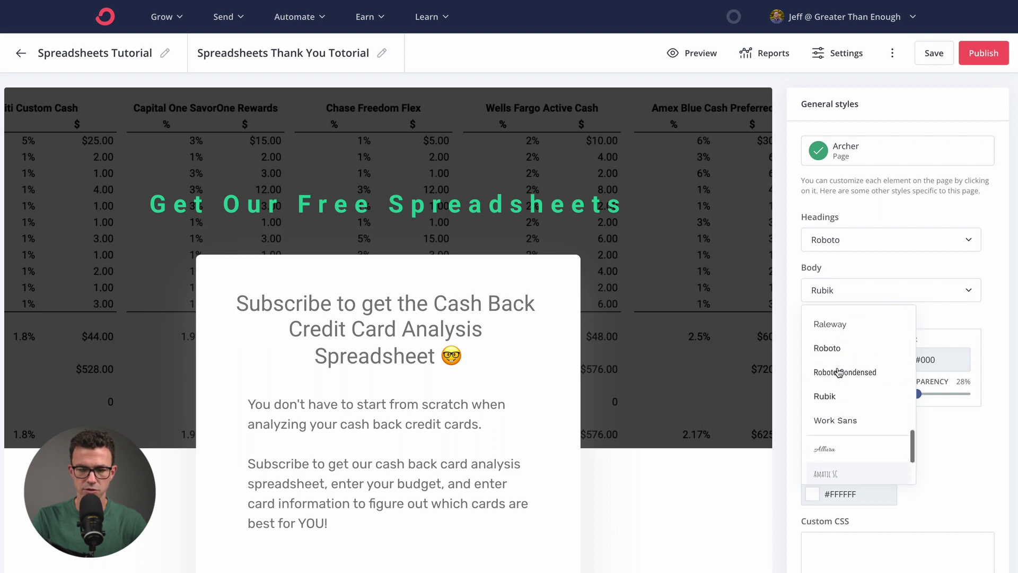
pyautogui.click(831, 350)
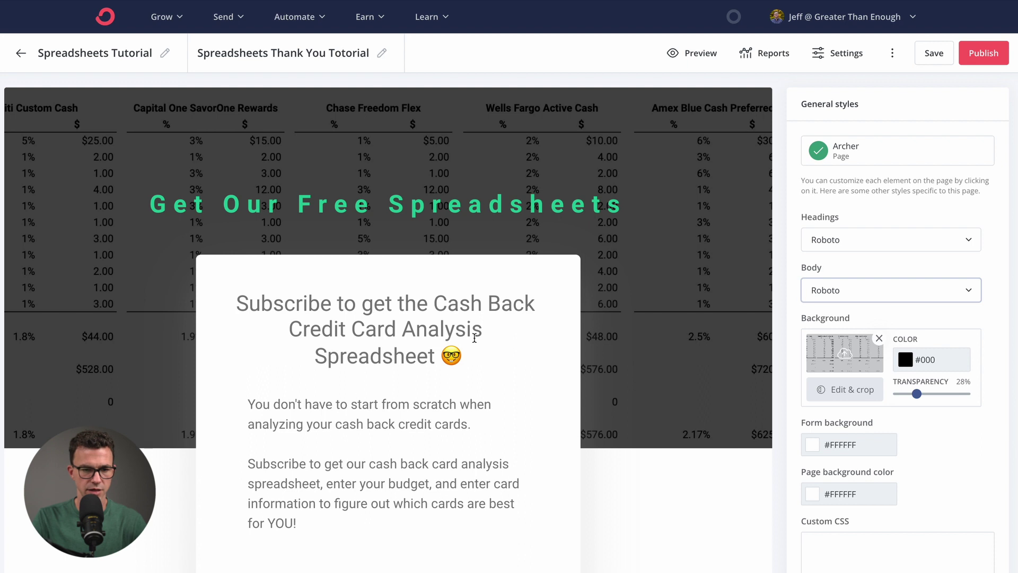
pyautogui.scroll(-2, 801, 366)
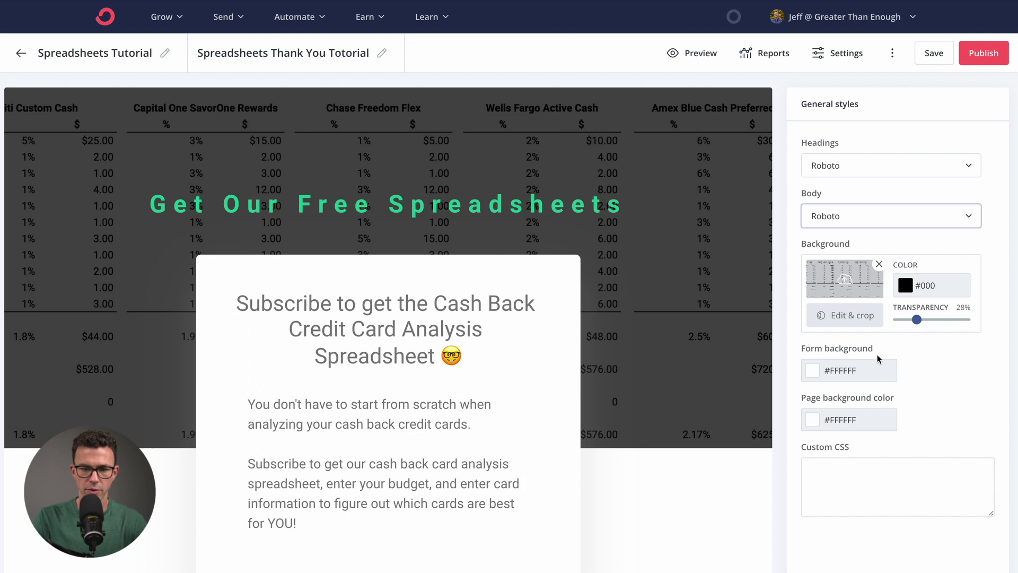
pyautogui.scroll(2, 817, 348)
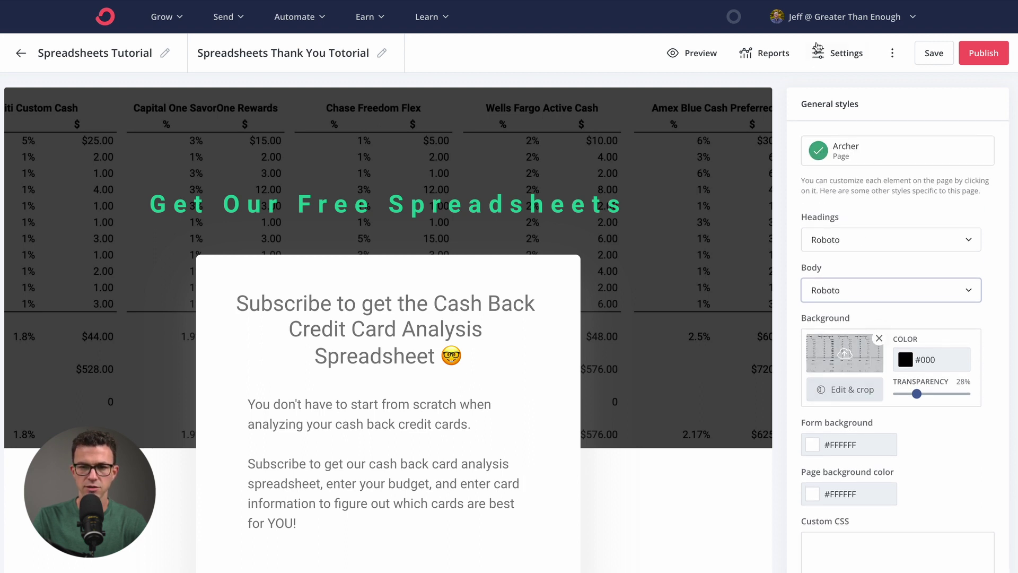
# Step: Open Landing Page Settings and choose to redirect new subscribers to the thank-you page
pyautogui.click(828, 55)
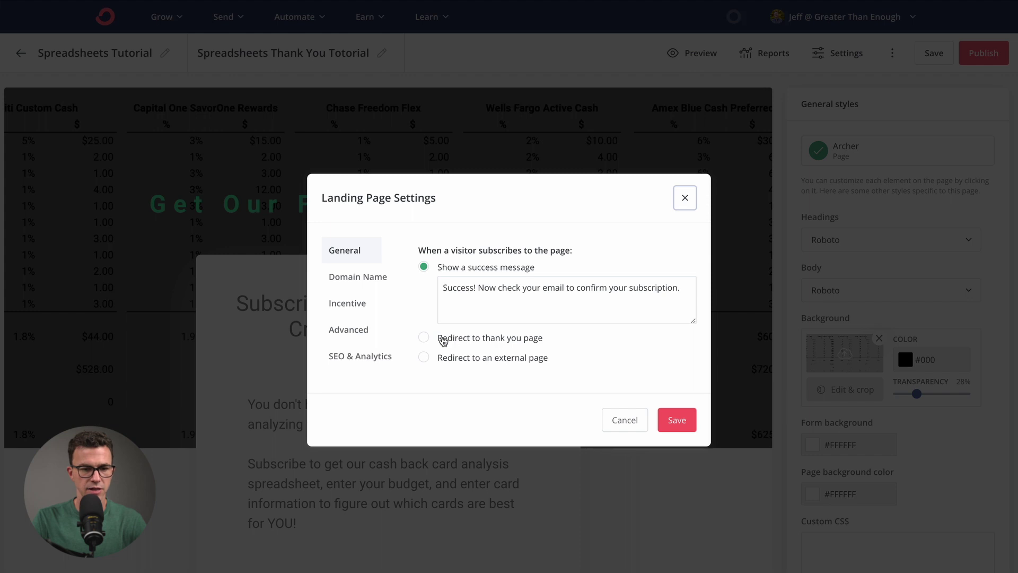
pyautogui.click(423, 338)
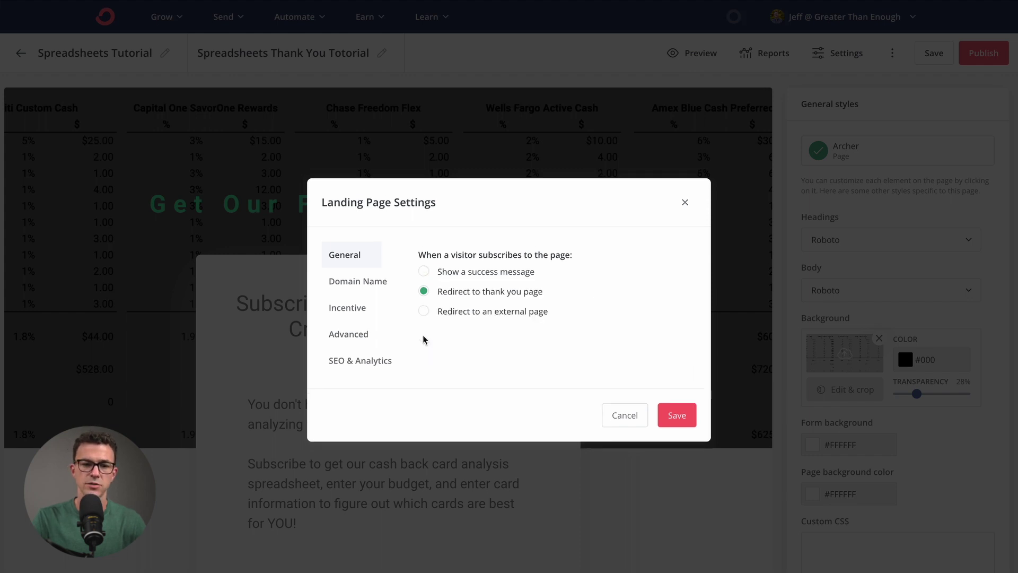
# Step: Give the page the URL info.greaterthanenough.com/spreadsheets-tutorial
pyautogui.click(349, 289)
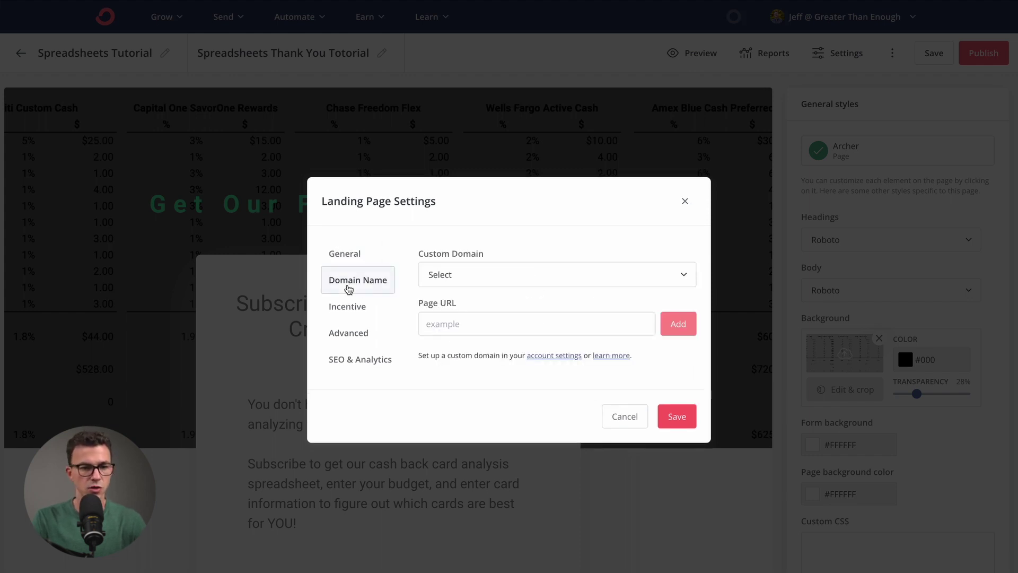
pyautogui.click(505, 278)
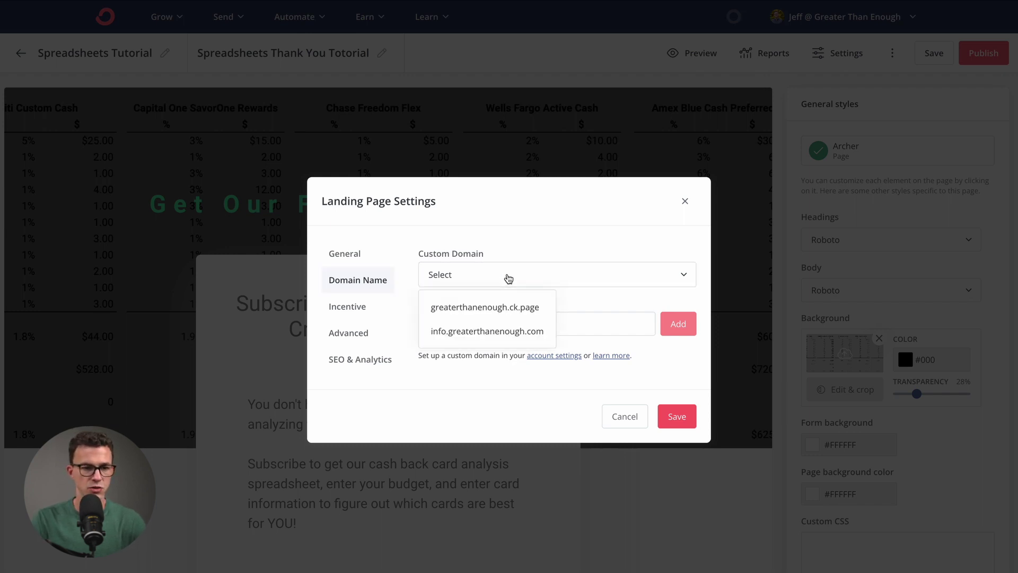
pyautogui.click(471, 335)
pyautogui.click(565, 329)
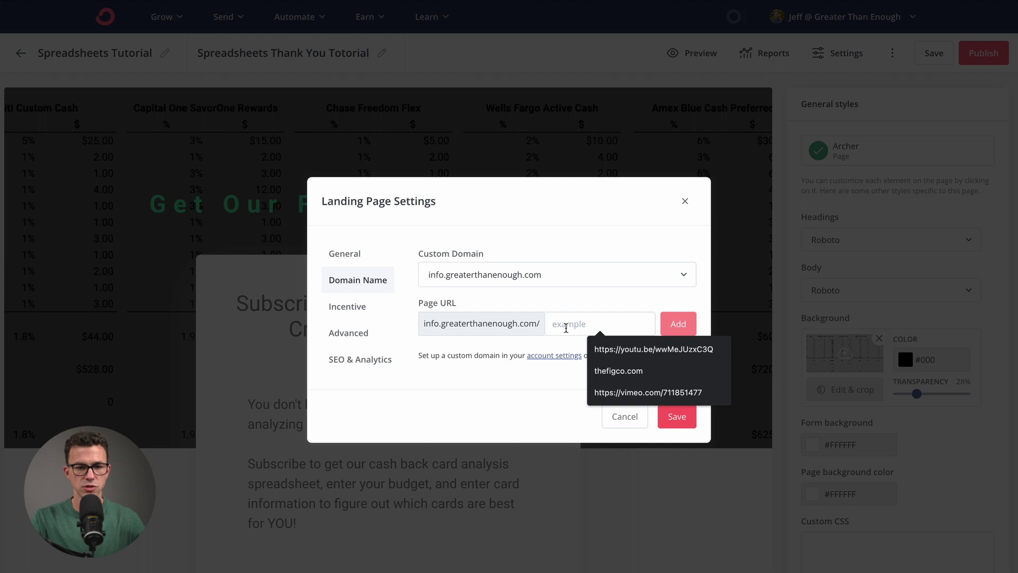
pyautogui.write('spreadsheets-tutorial')
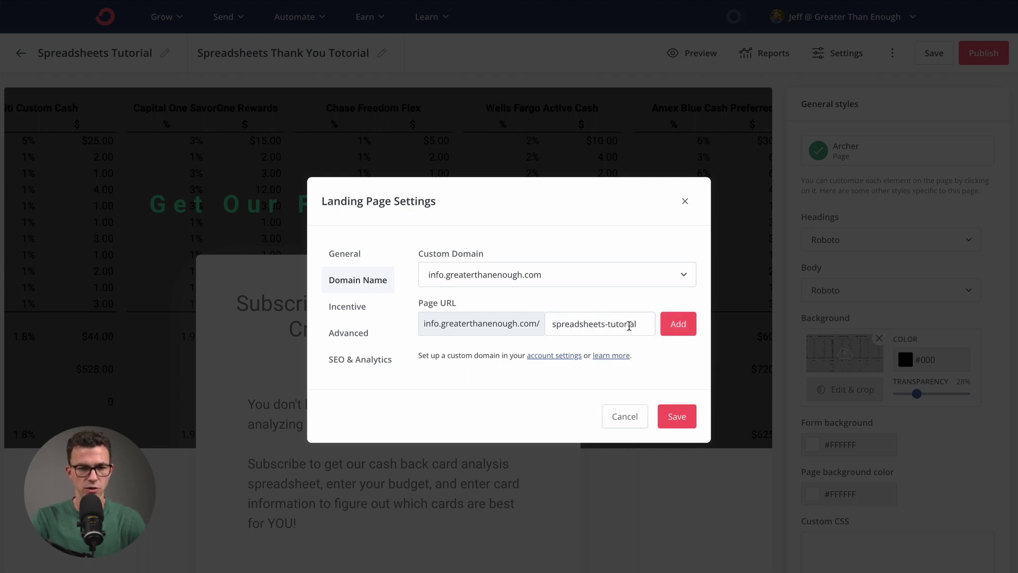
pyautogui.click(678, 324)
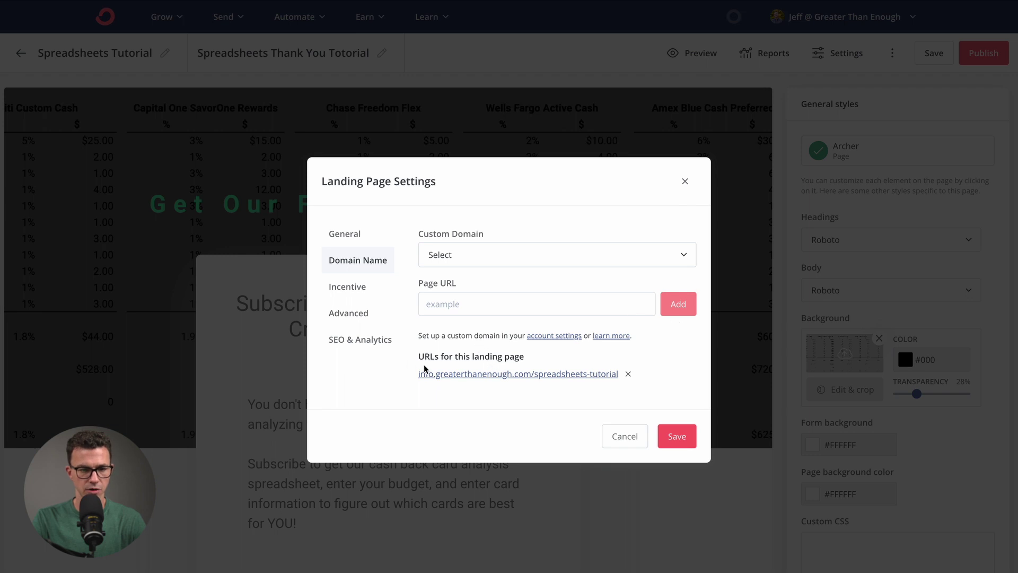
# Step: Select the new landing page URL and save the settings
pyautogui.moveTo(412, 371); pyautogui.dragTo(513, 392)
pyautogui.moveTo(578, 390)
pyautogui.mouseDown()
pyautogui.moveTo(610, 375)
pyautogui.moveTo(576, 391)
pyautogui.mouseUp()
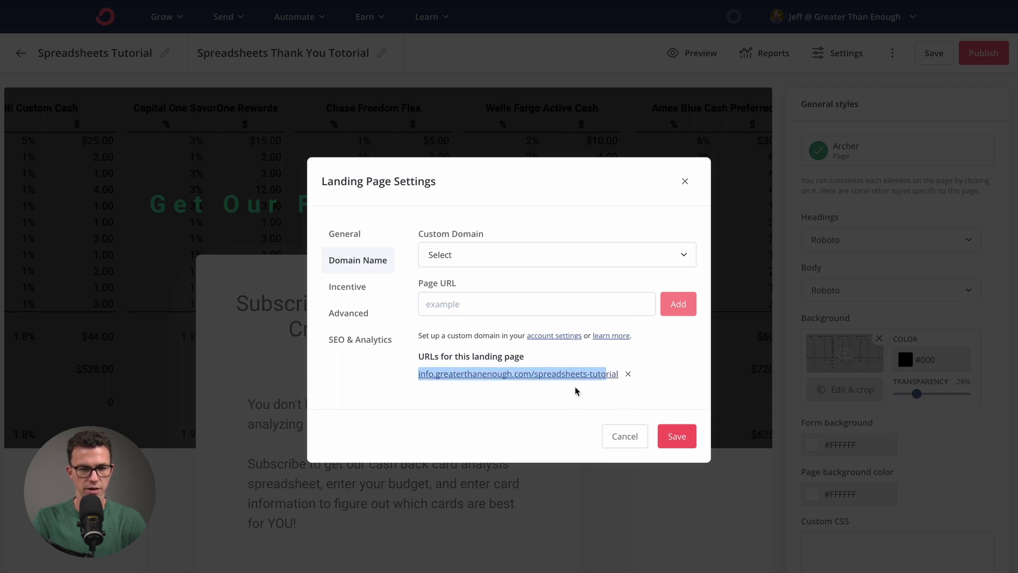
pyautogui.click(677, 440)
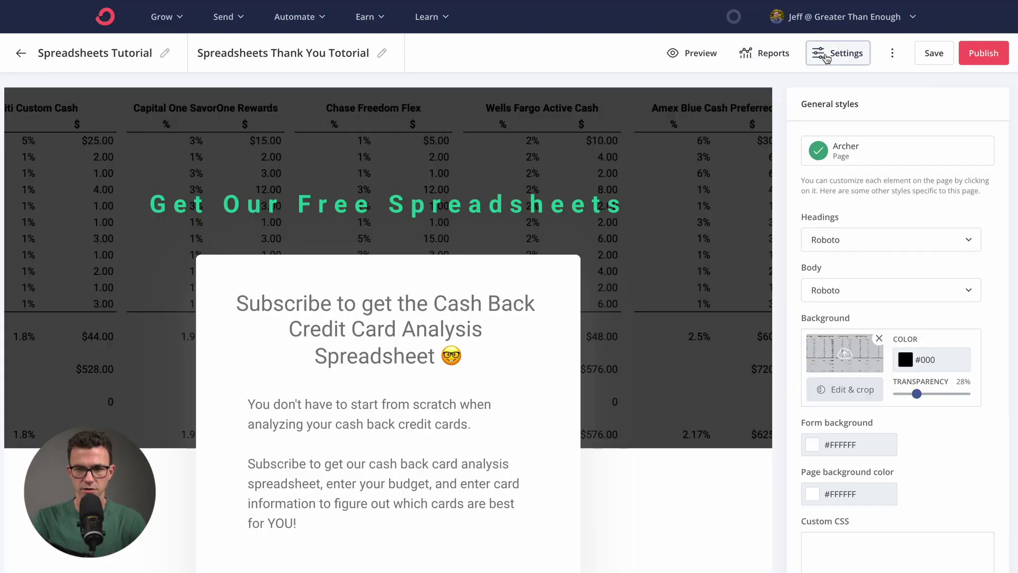
# Step: Go to the Incentive settings, with the incentive email enabled, and start editing the email
pyautogui.click(847, 53)
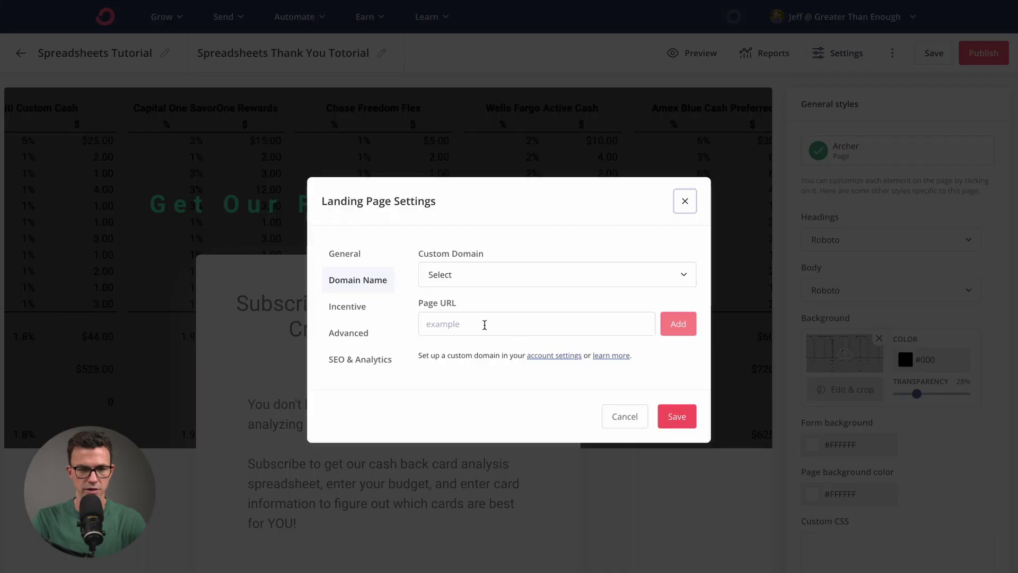
pyautogui.click(366, 273)
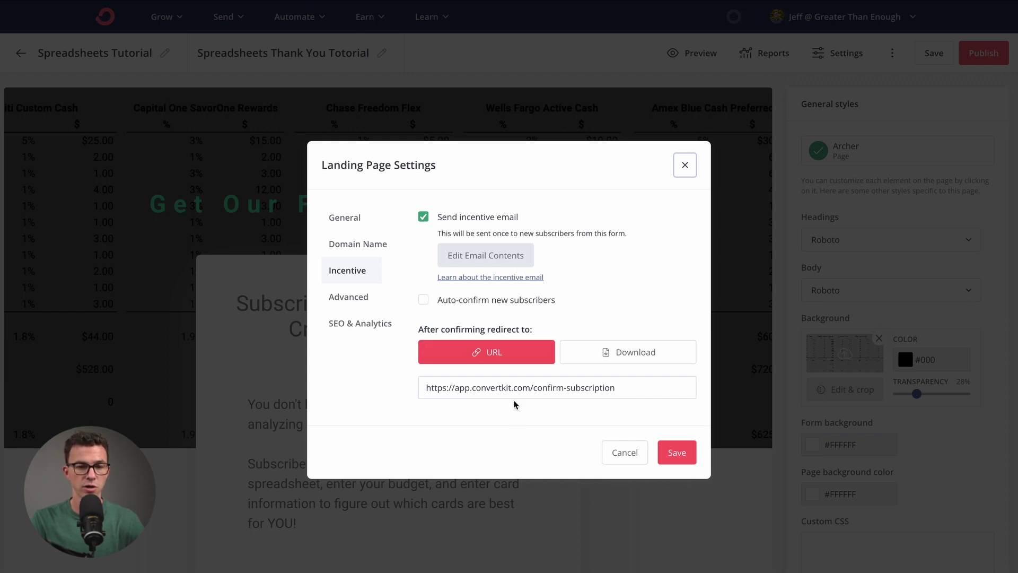
pyautogui.click(502, 256)
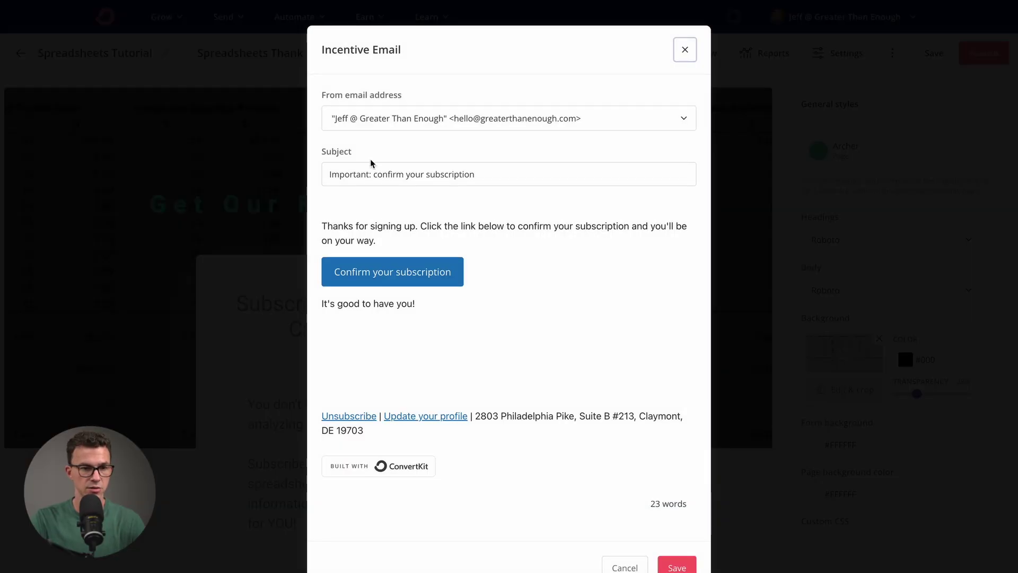
# Step: Change the subject to 'Confirm your subscription to get spreadsheets', reword the body, and add a sign-off
pyautogui.moveTo(374, 175); pyautogui.dragTo(303, 177)
pyautogui.write('C')
pyautogui.press('Delete')
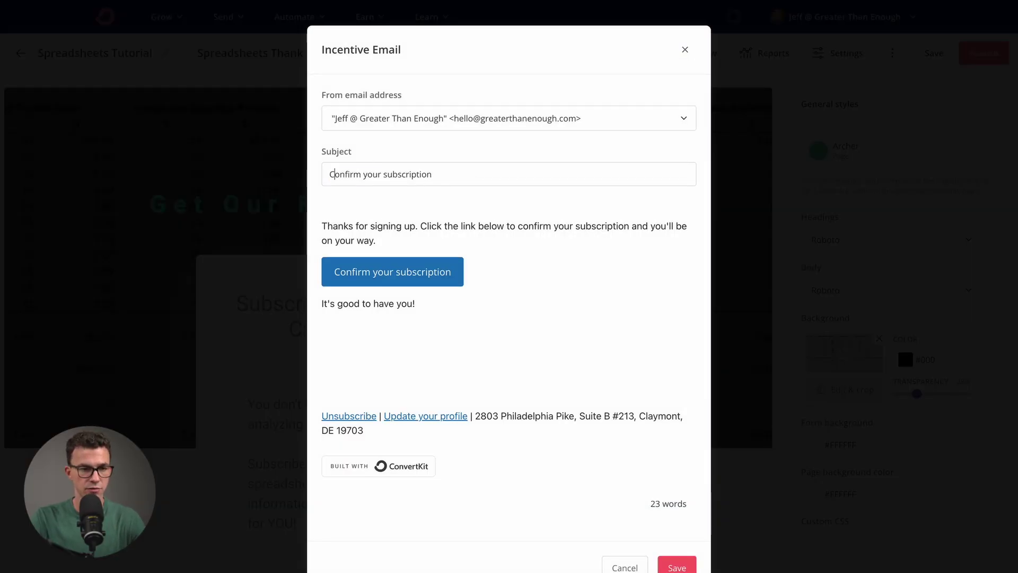
pyautogui.write('to get spreadsheets')
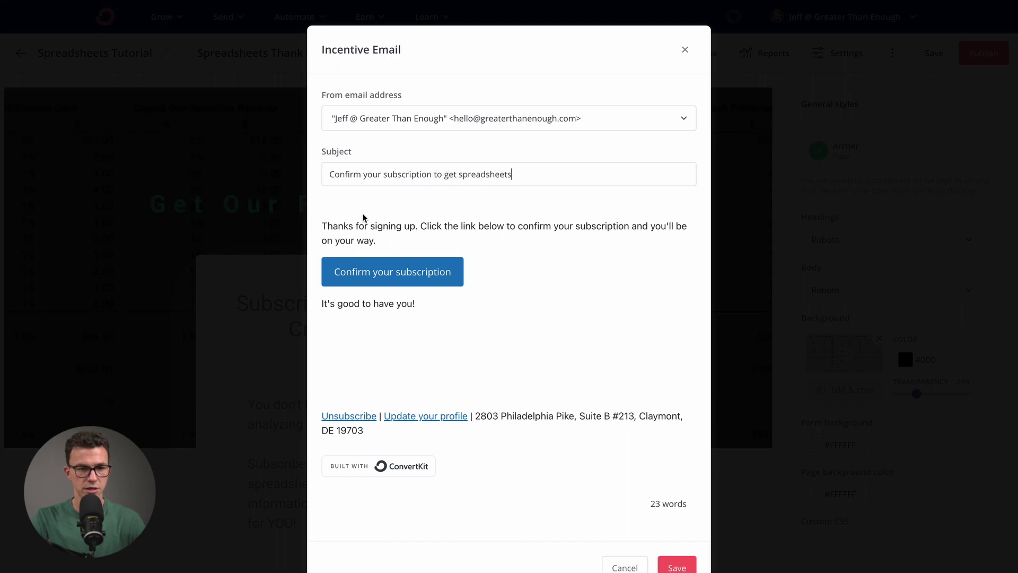
pyautogui.write('to get access to our free')
pyautogui.hotkey('shift', 'End')
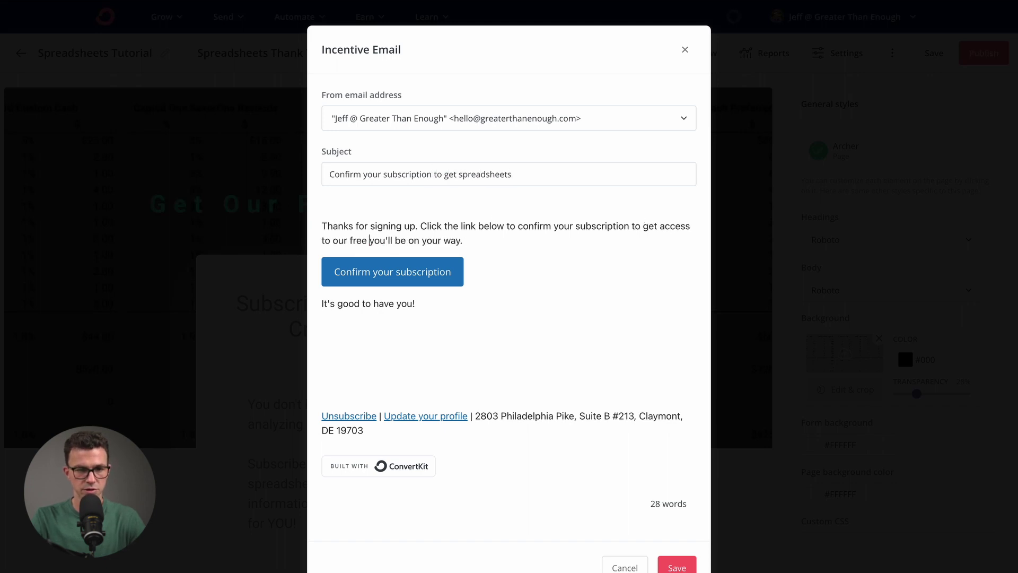
pyautogui.write('spreadsheets.')
pyautogui.click(661, 306)
pyautogui.press('Return')
pyautogui.write('Je')
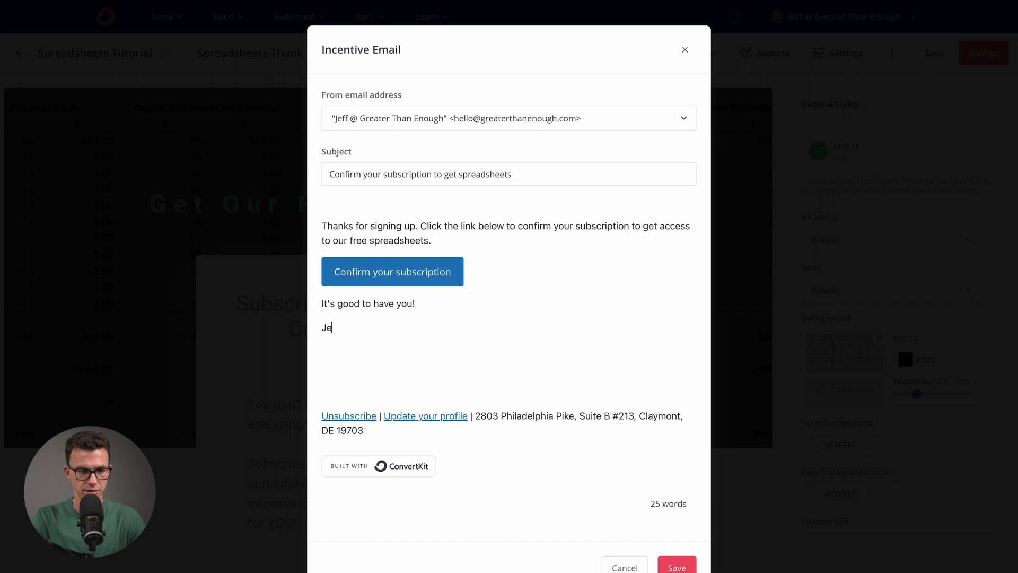
# Step: Make the confirm button background green (#21CD9C) and save the incentive email
pyautogui.click(427, 269)
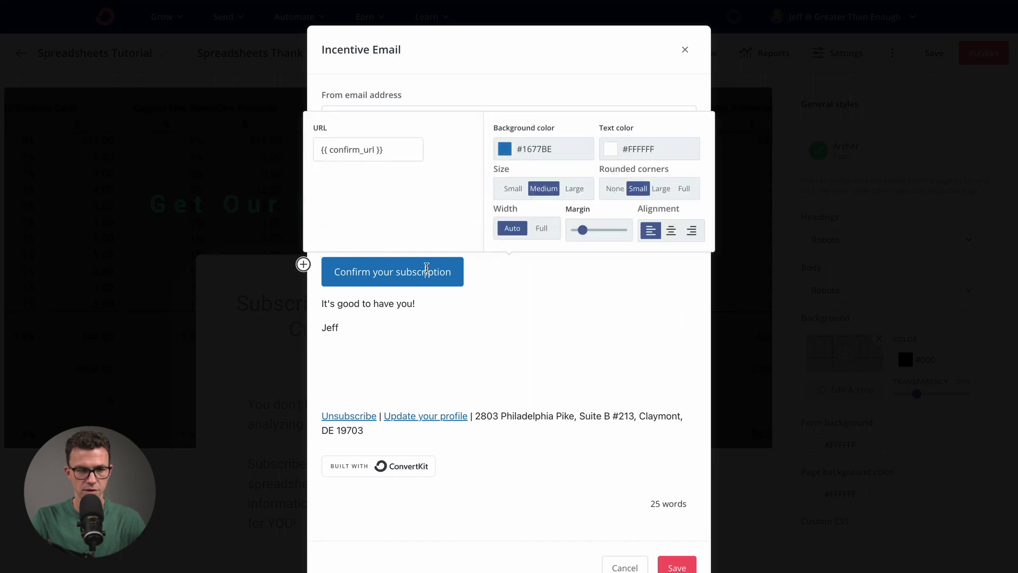
pyautogui.click(532, 153)
pyautogui.doubleClick(561, 151)
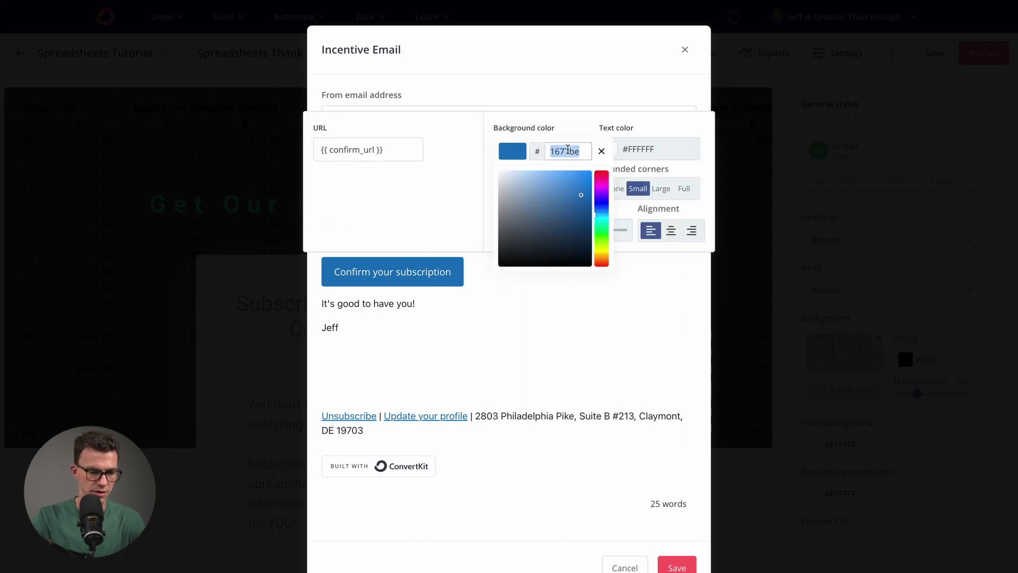
pyautogui.write('21C09C')
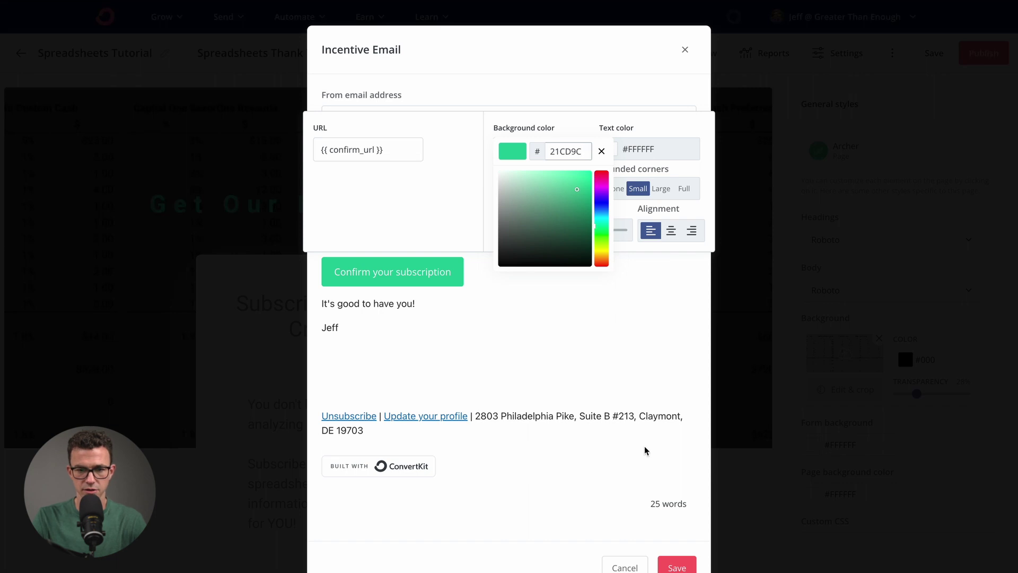
pyautogui.click(536, 310)
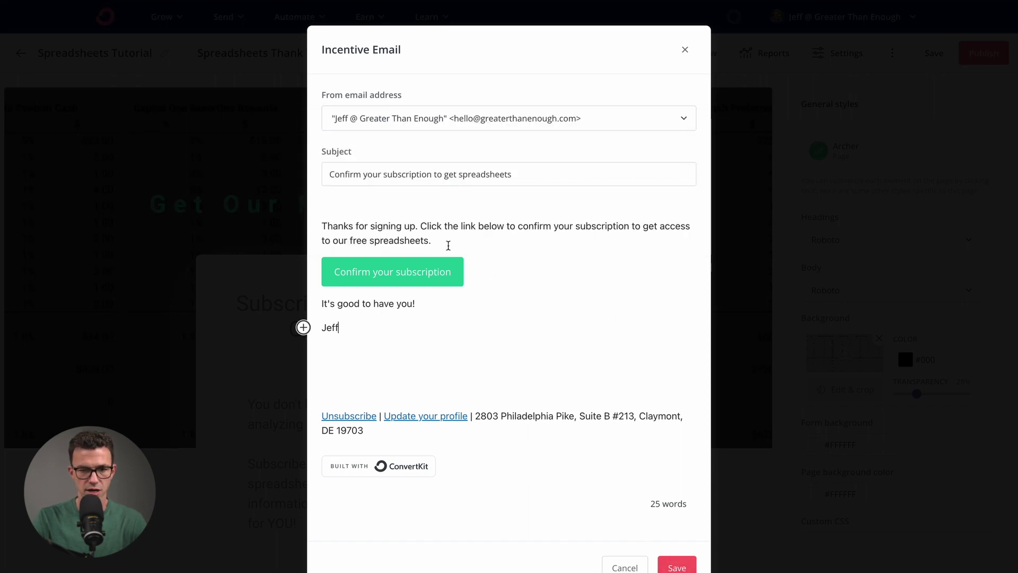
pyautogui.click(682, 567)
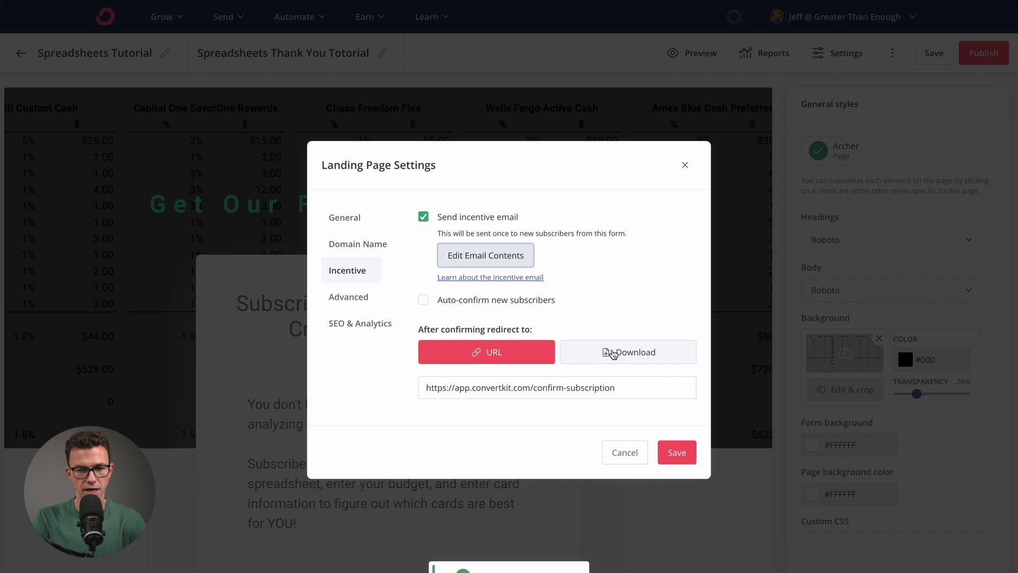
# Step: Set the post-confirmation redirect URL to the Google Sheets spreadsheet link and save
pyautogui.click(614, 353)
pyautogui.click(487, 353)
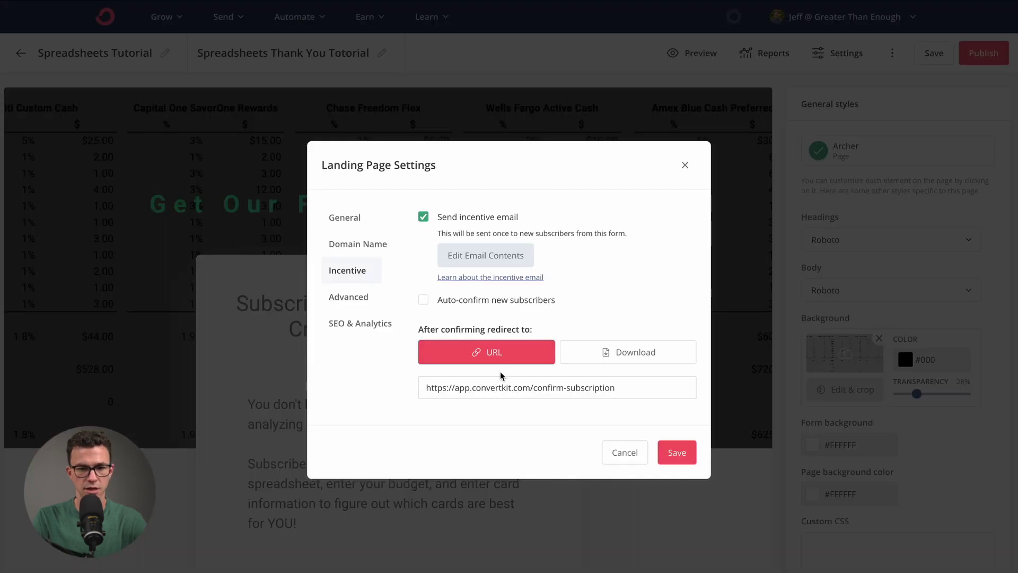
pyautogui.tripleClick(504, 386)
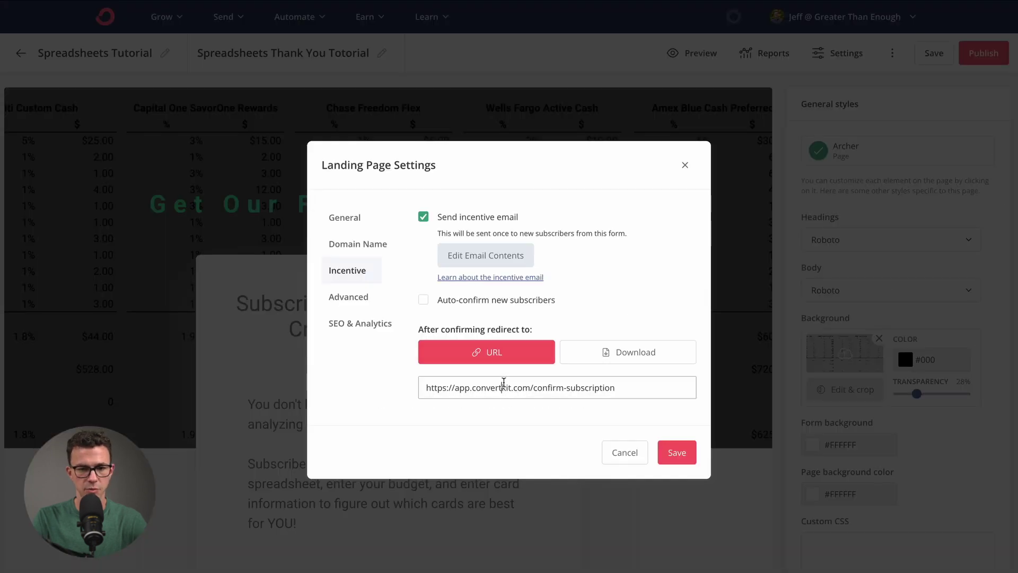
pyautogui.hotkey('ctrl', 'v')
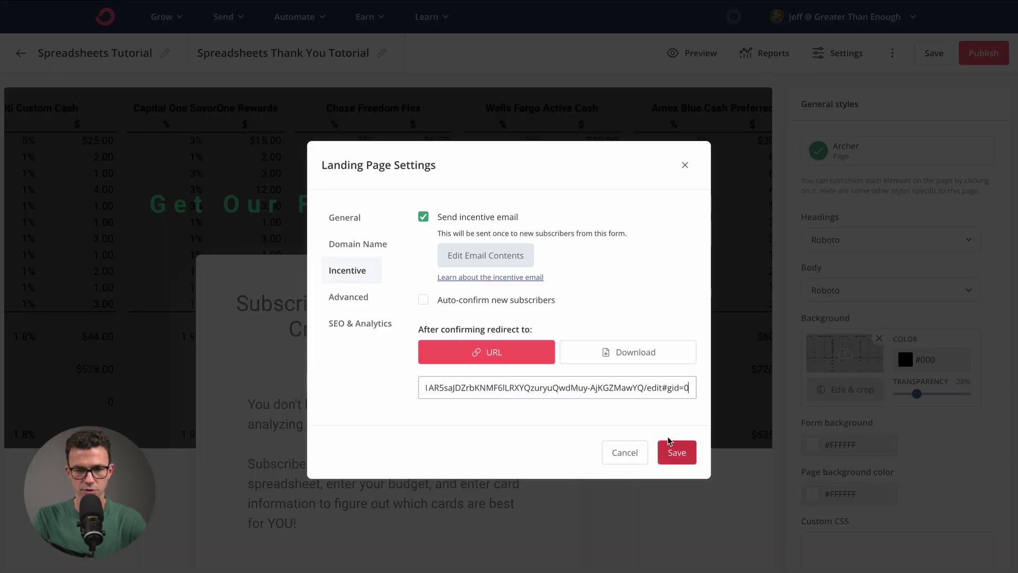
pyautogui.click(674, 454)
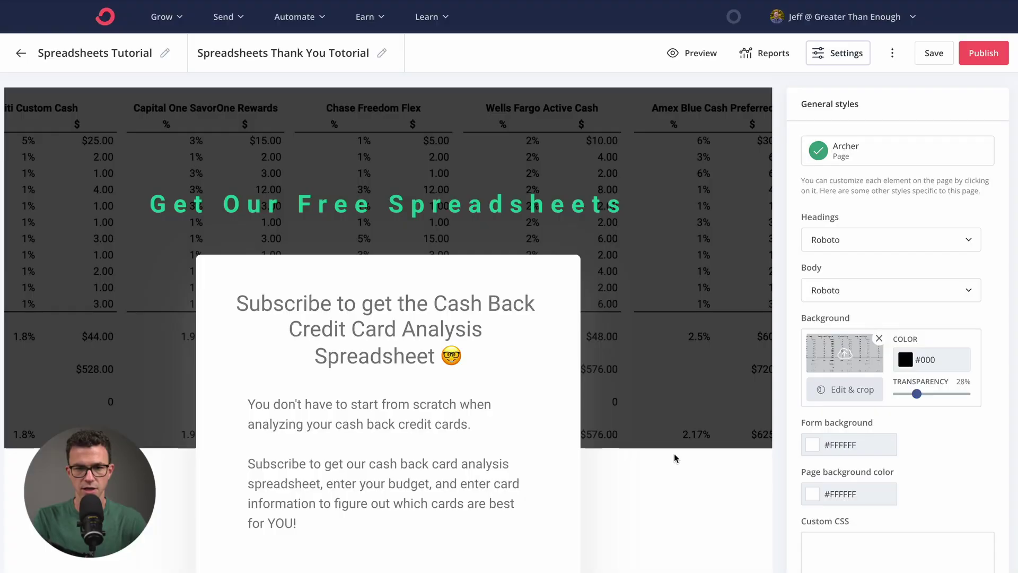
pyautogui.click(826, 58)
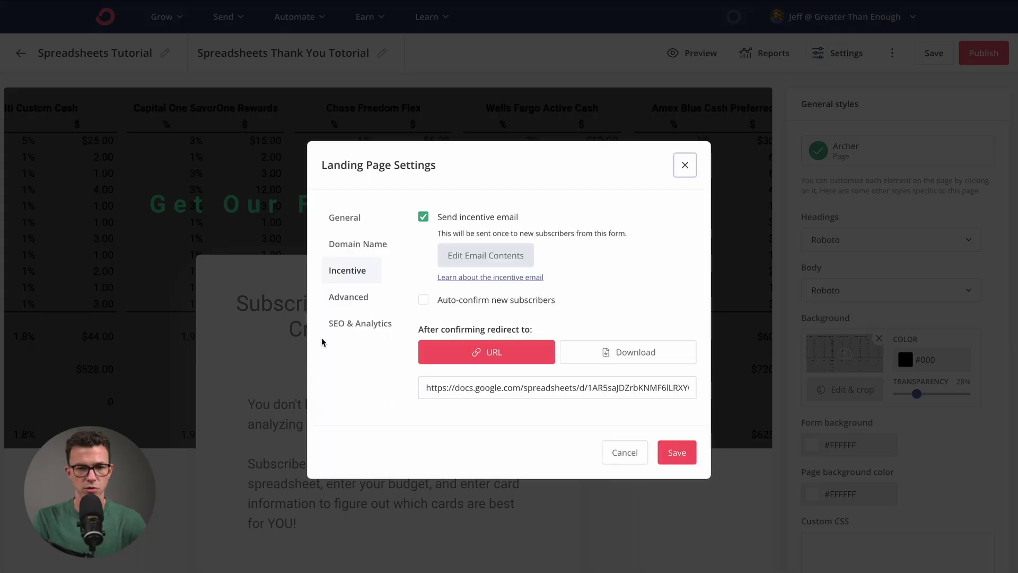
# Step: View the Advanced and SEO & Analytics settings: meta title, description, image and analytics integrations
pyautogui.click(366, 304)
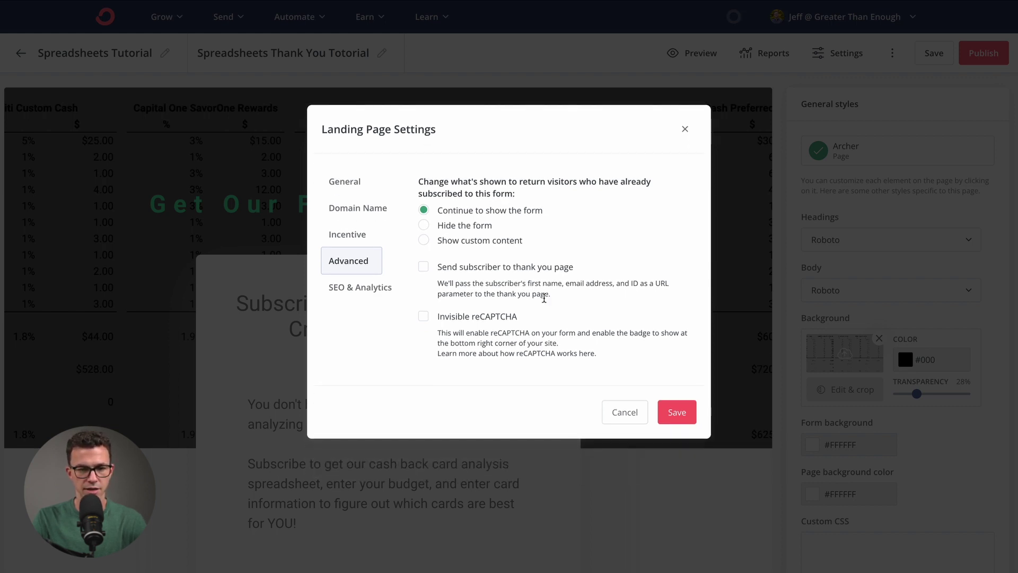
pyautogui.click(353, 287)
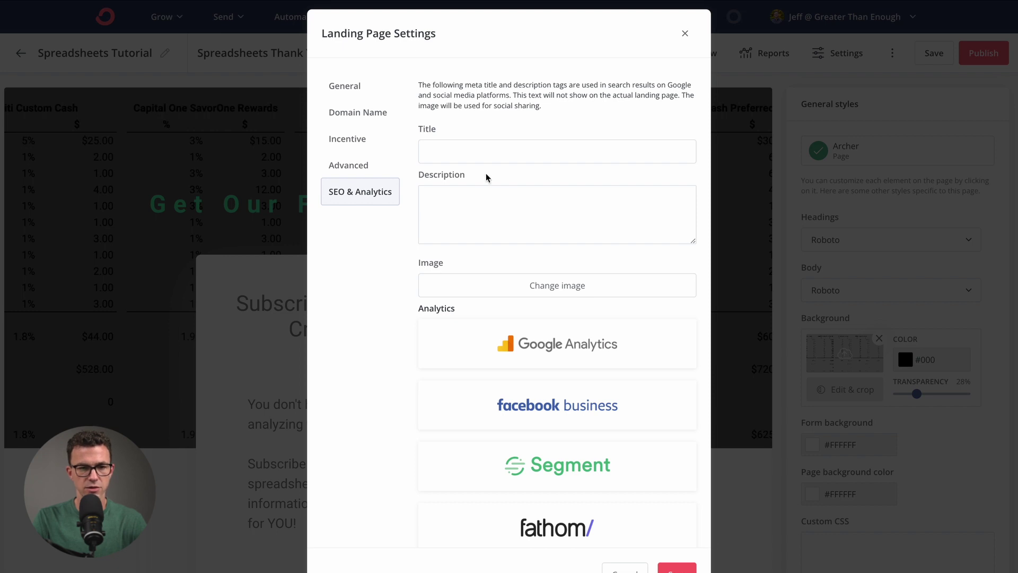
pyautogui.click(466, 152)
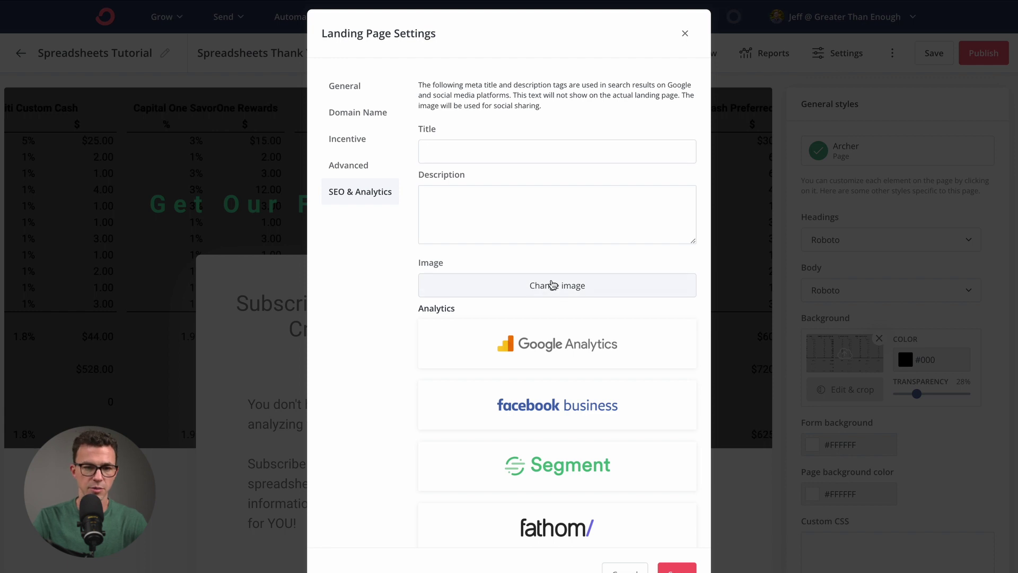
pyautogui.scroll(-2, 550, 285)
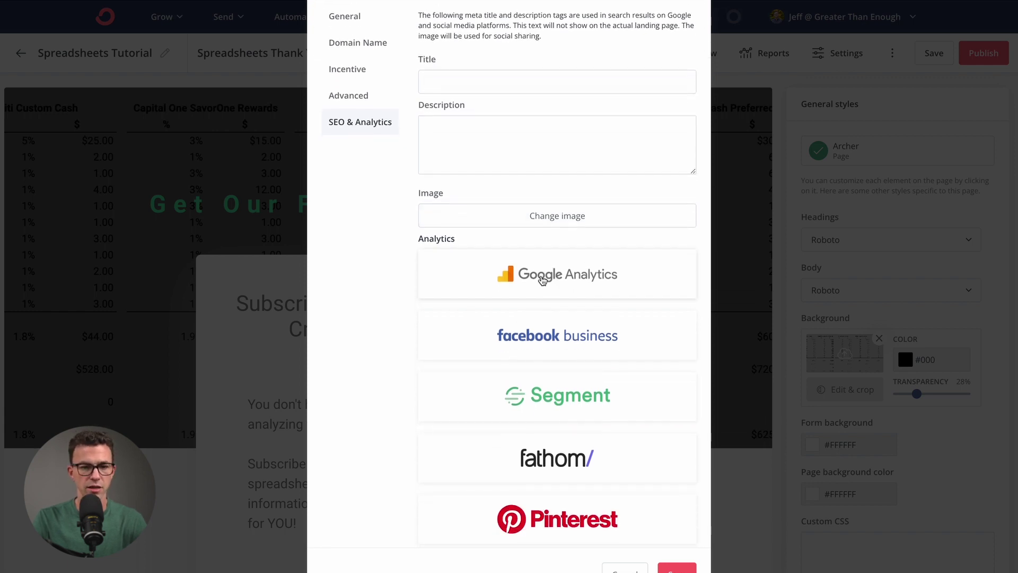
pyautogui.scroll(-4, 542, 280)
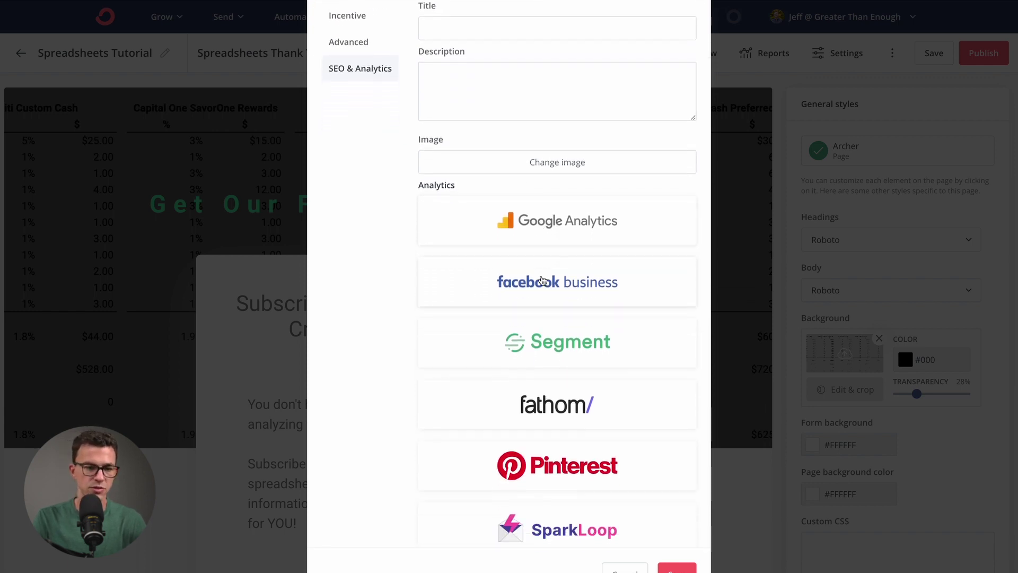
pyautogui.scroll(4, 542, 280)
pyautogui.scroll(2, 542, 280)
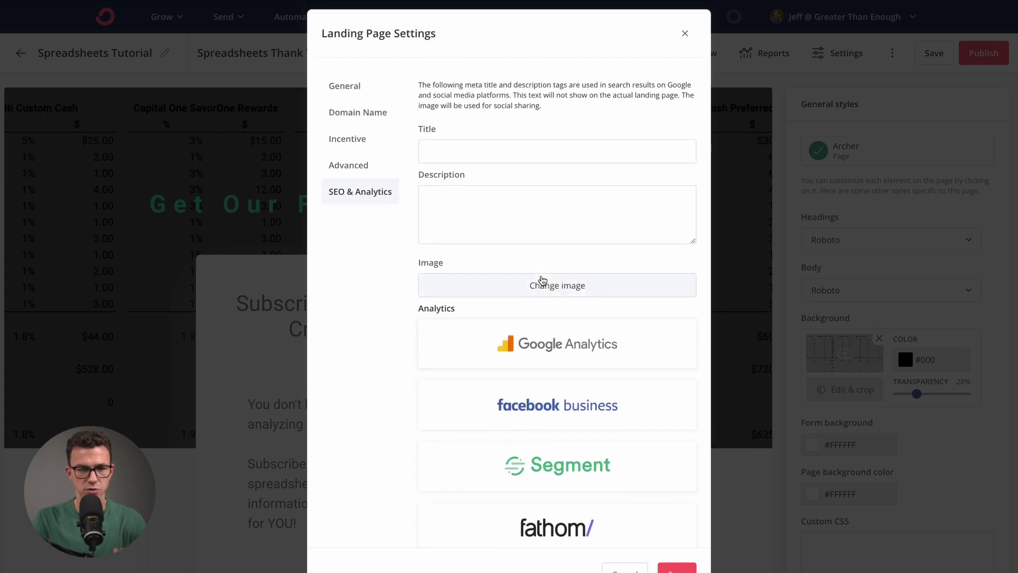